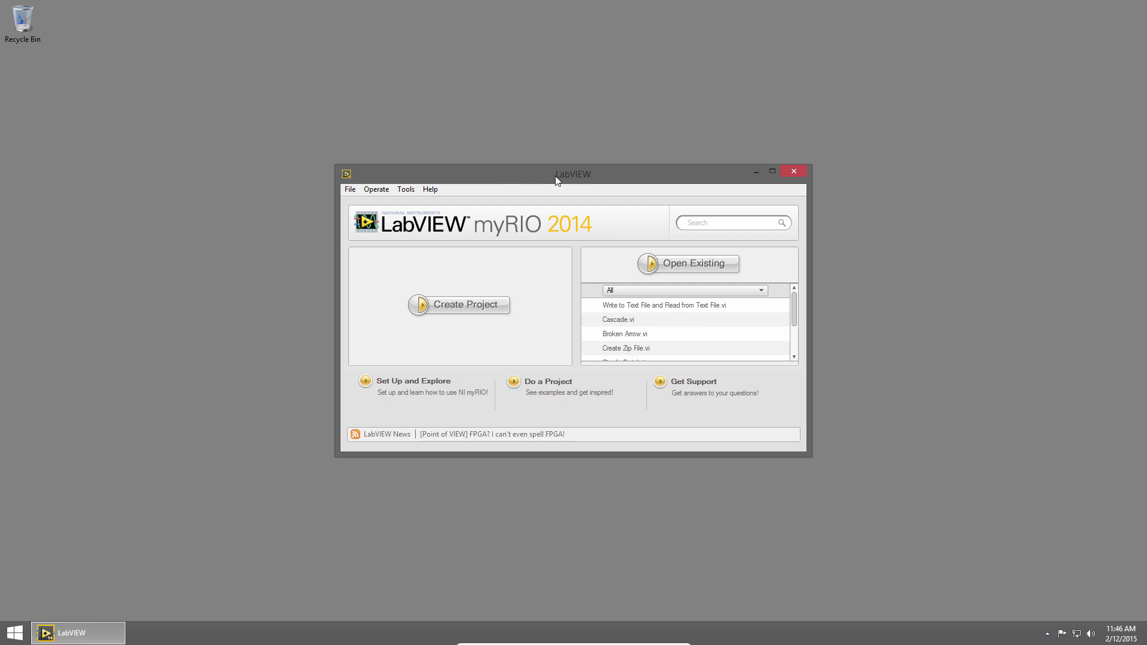
Step: Create a new blank VI, Untitled 79, with Ctrl+N
key("ctrl+n")
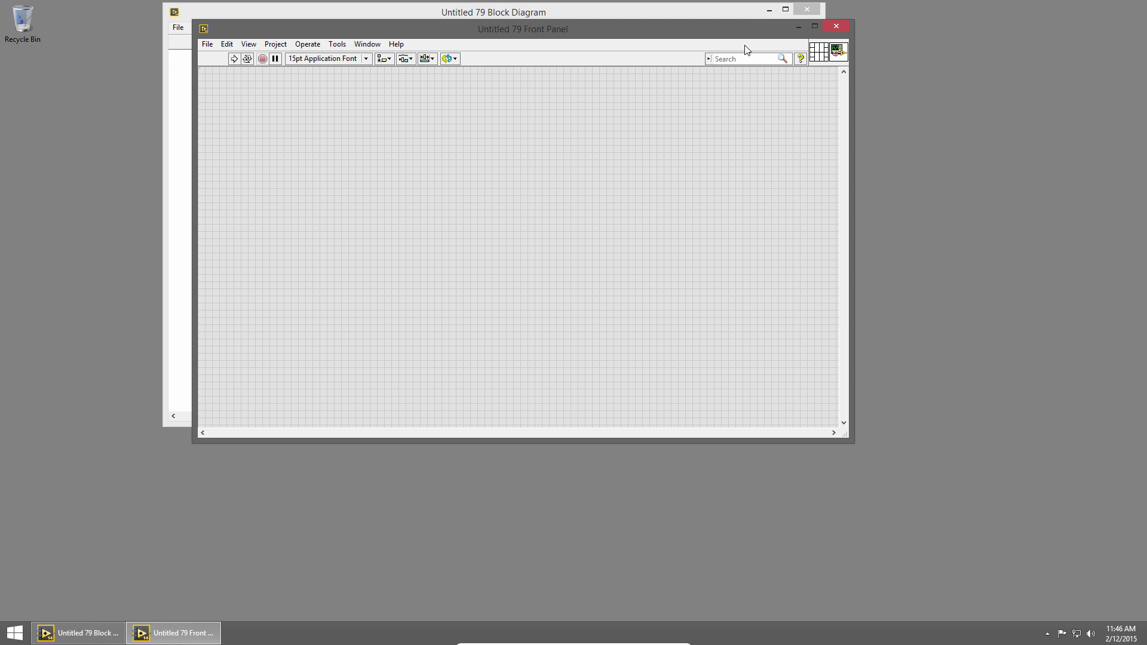
Step: Add a Numeric Control to the front panel and place its terminal left of the while loop
left_click(786, 11)
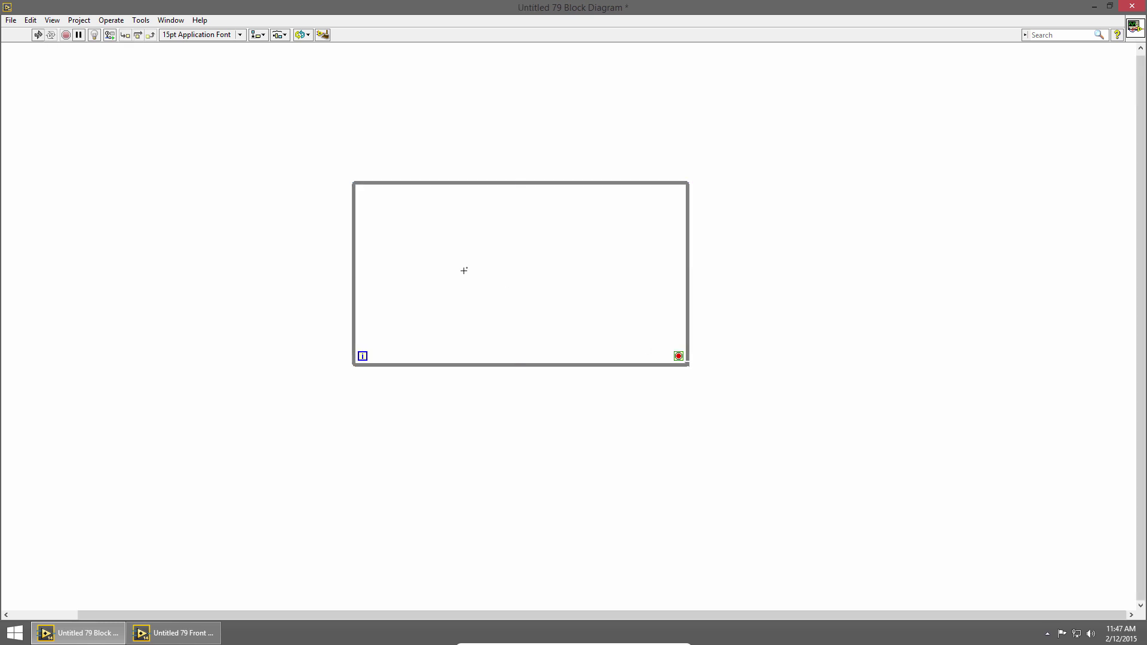
key("ctrl+e")
right_click(458, 240)
mouse_move(488, 281)
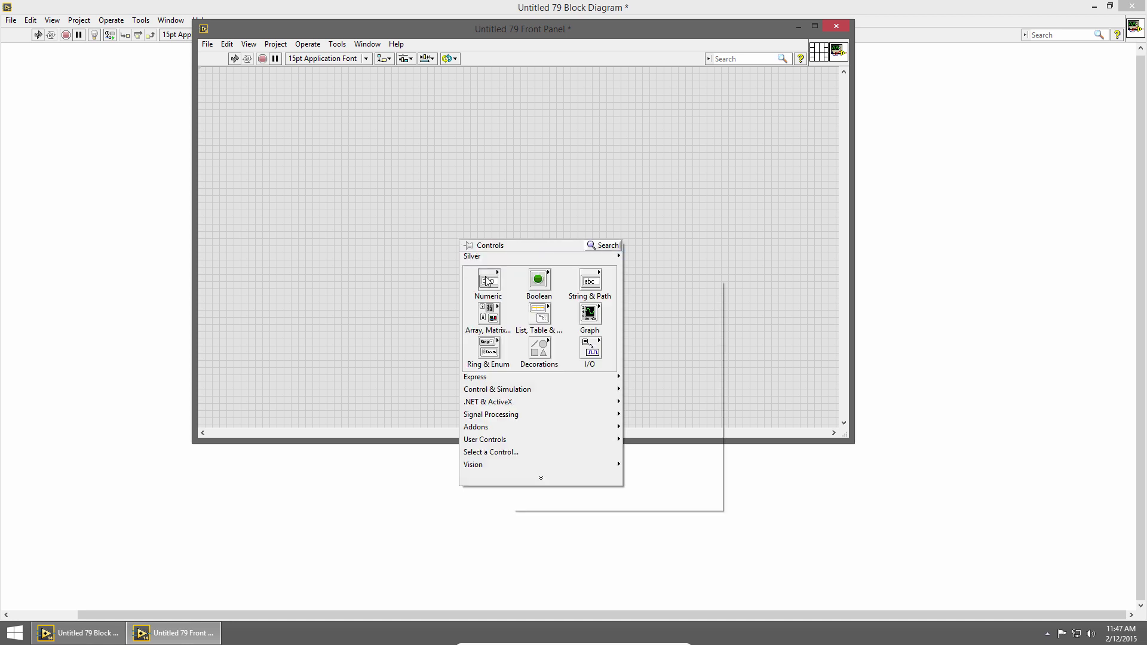
left_click(542, 324)
left_click(421, 246)
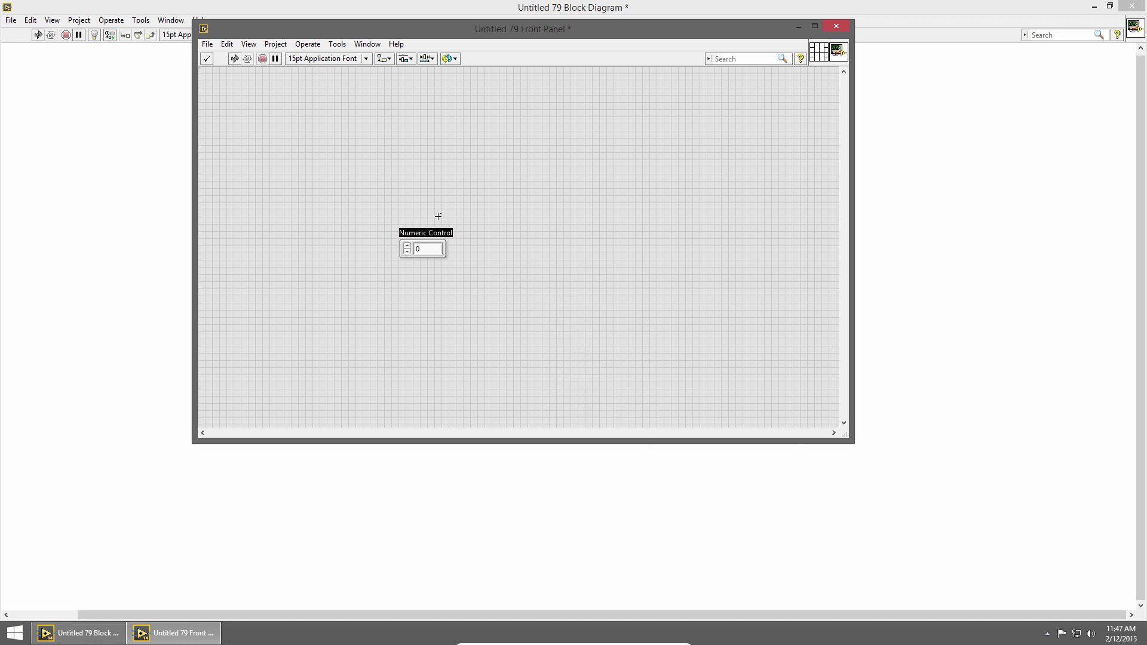
left_click(145, 222)
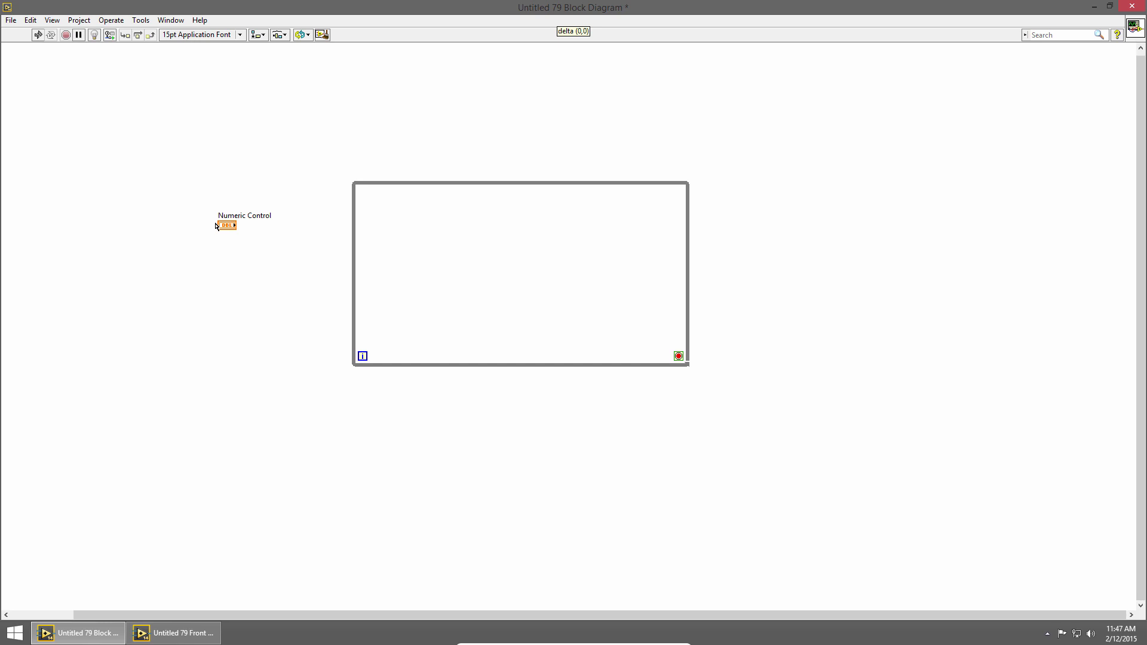
mouse_move(245, 213)
left_mouse_down()
mouse_move(191, 227)
mouse_move(290, 237)
left_mouse_up()
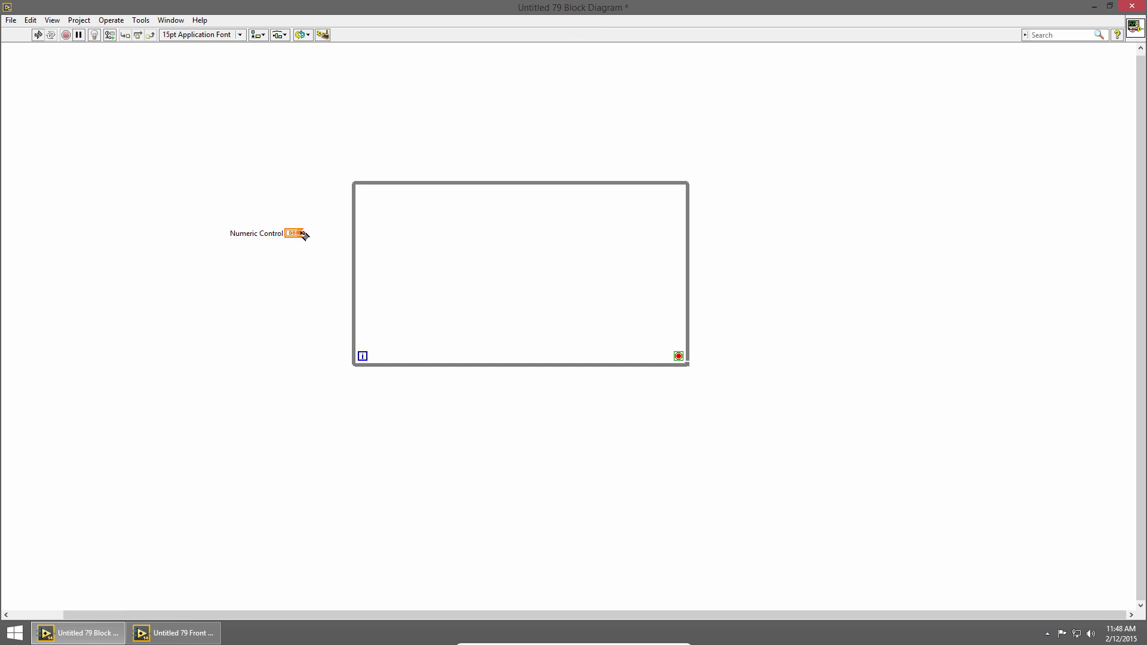
Step: Wire Numeric Control into the while loop and delete the broken wire stub inside
left_click(303, 233)
left_click(395, 235)
left_click(354, 245)
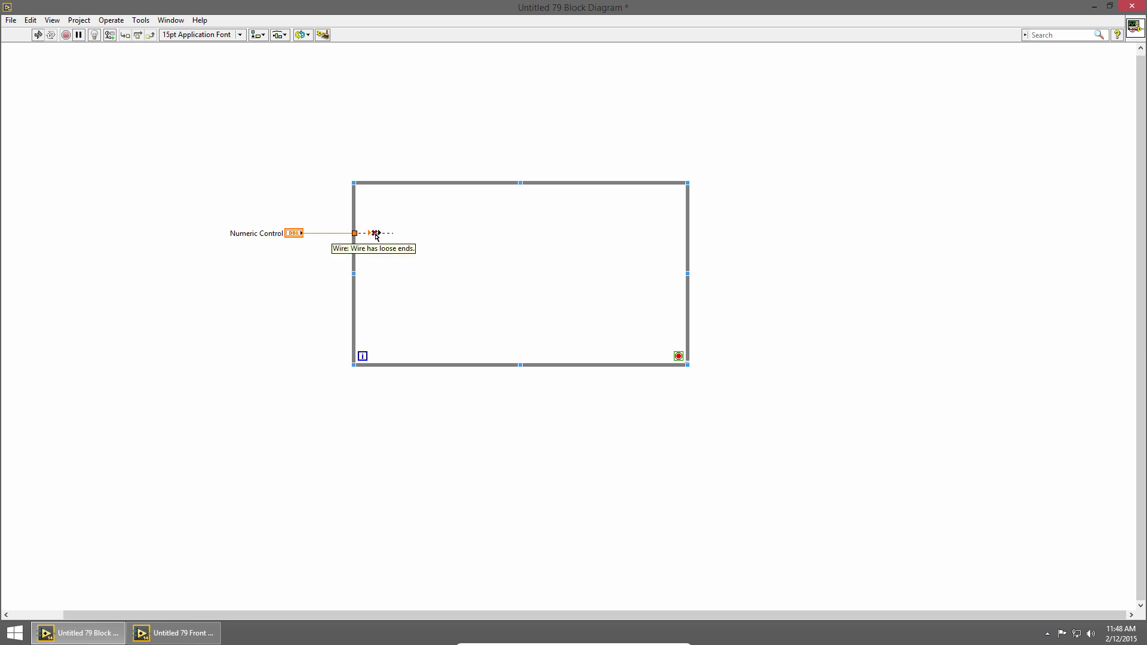
left_click(376, 234)
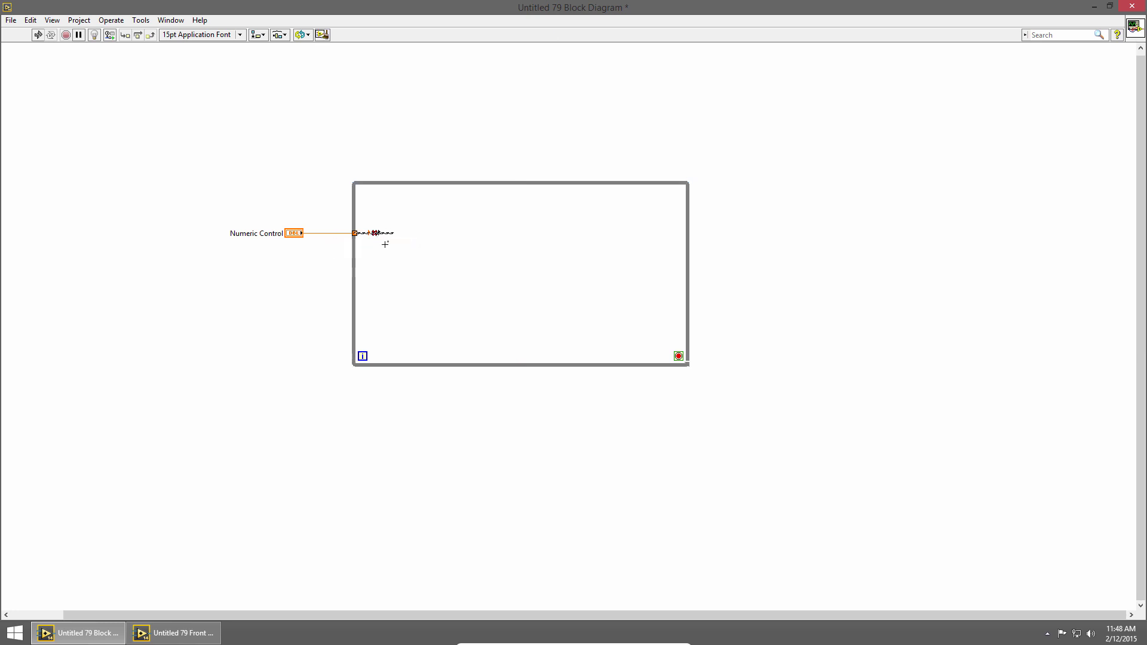
key("Delete")
Step: Create a Numeric Control 2 indicator from the loop tunnel and a Stop Button on the loop condition
right_click(359, 233)
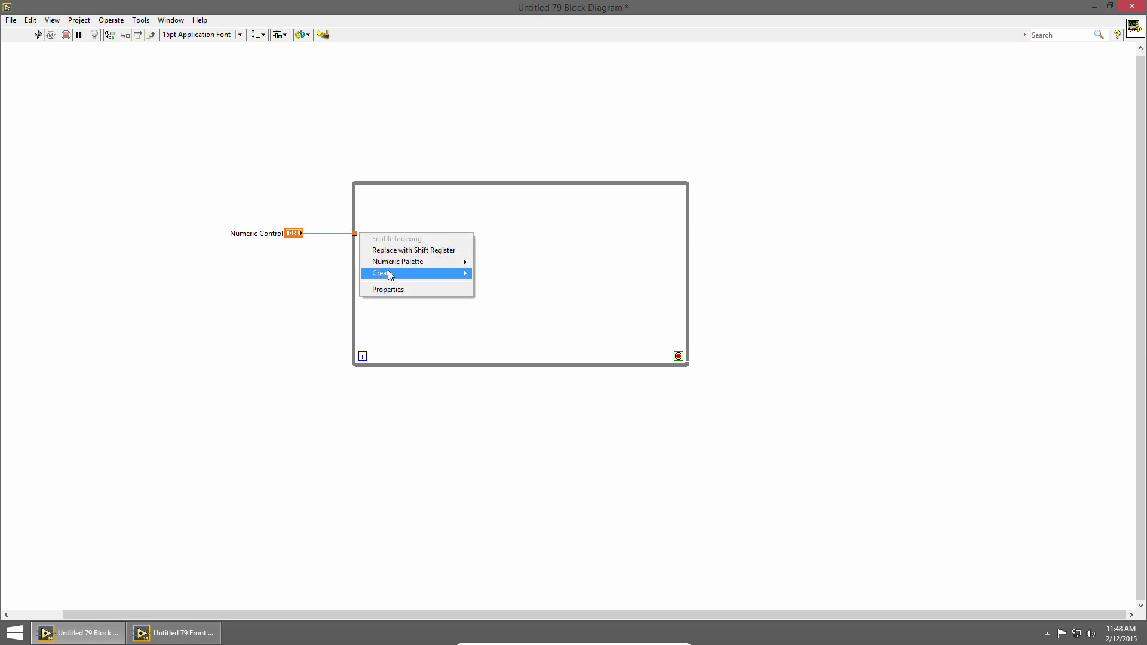
mouse_move(383, 274)
left_click(506, 295)
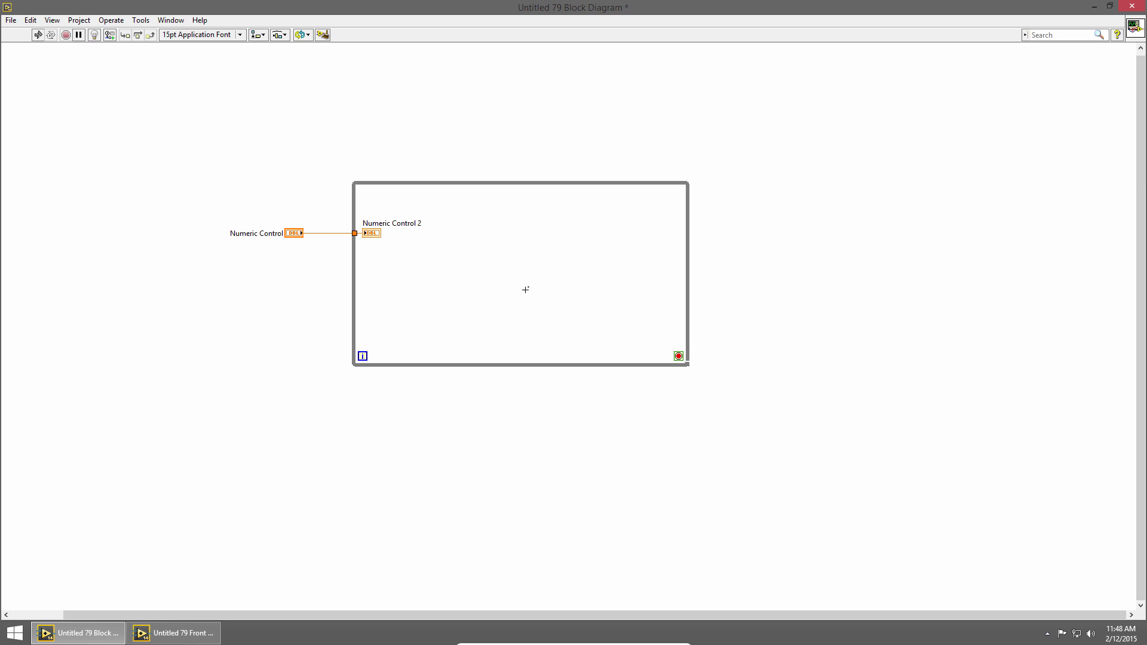
right_click(677, 356)
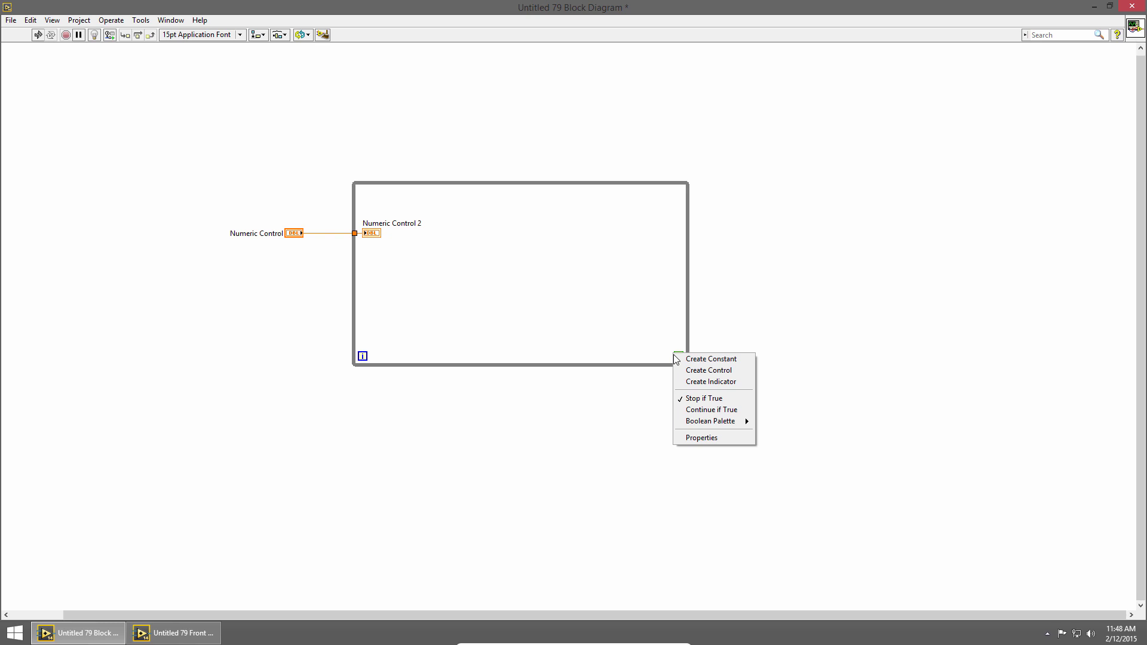
left_click(693, 372)
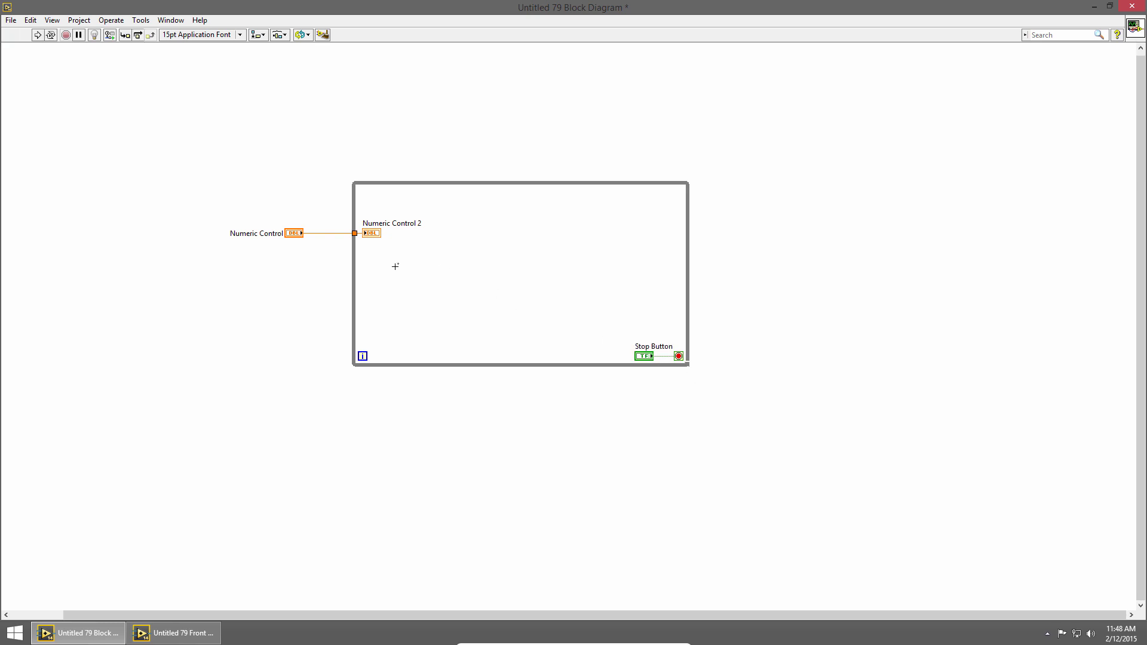
Step: Arrange Numeric Control and Numeric Control 2 side by side on the front panel
key("ctrl+e")
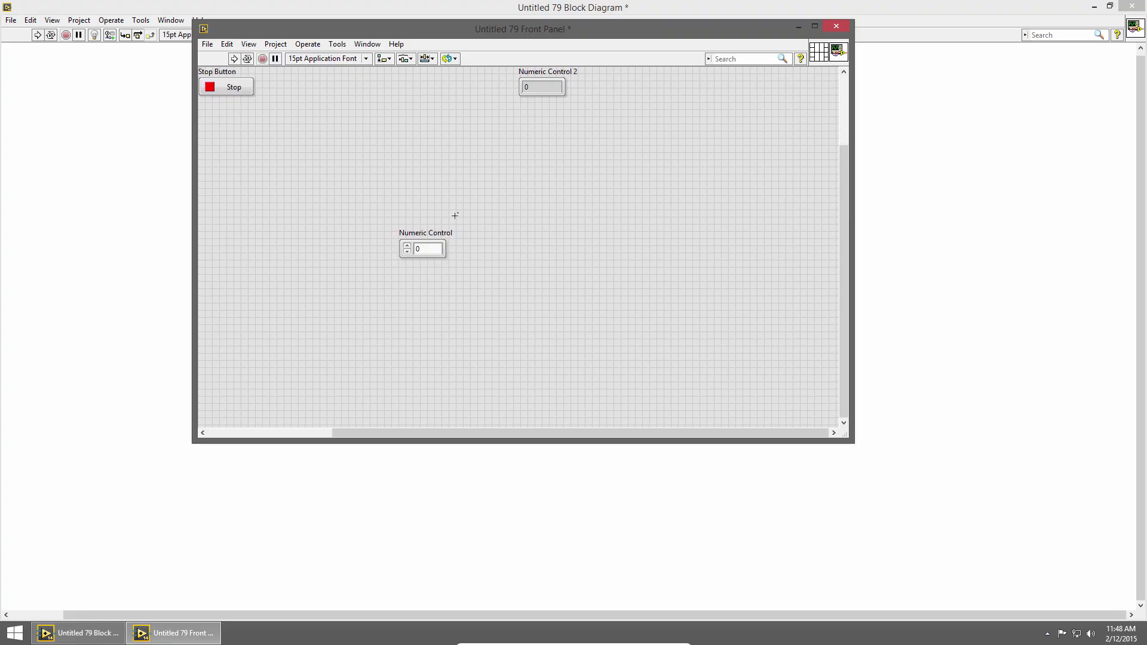
left_click_drag(457, 252, 402, 197)
left_click_drag(427, 249, 370, 199)
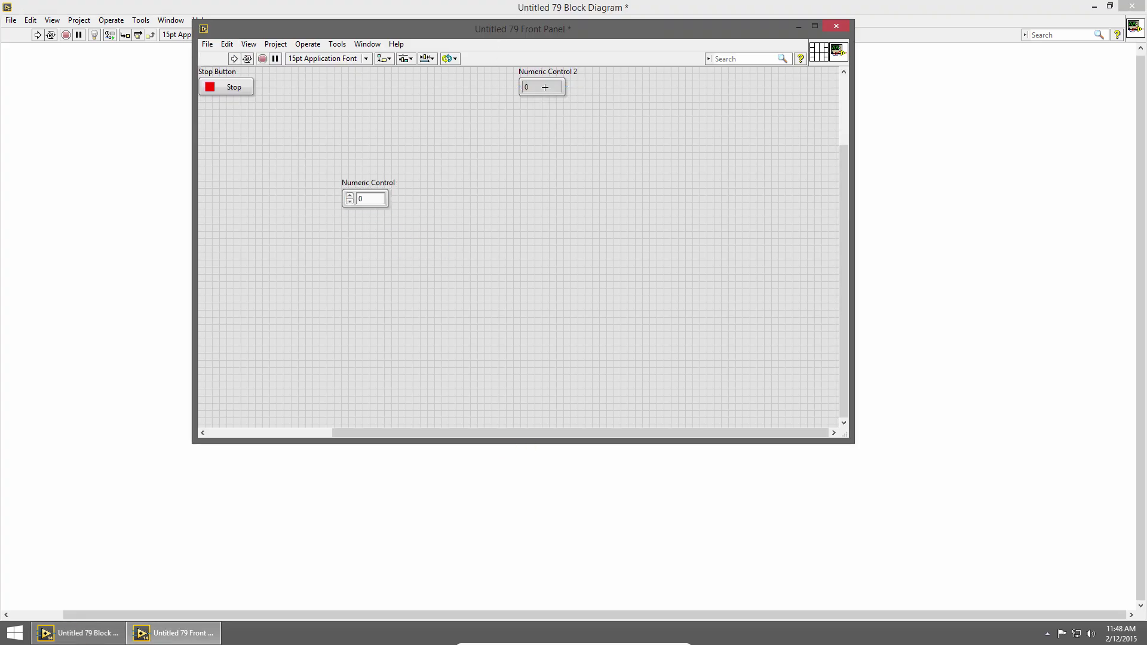
mouse_move(543, 89)
left_mouse_down()
mouse_move(453, 201)
mouse_move(465, 264)
left_mouse_up()
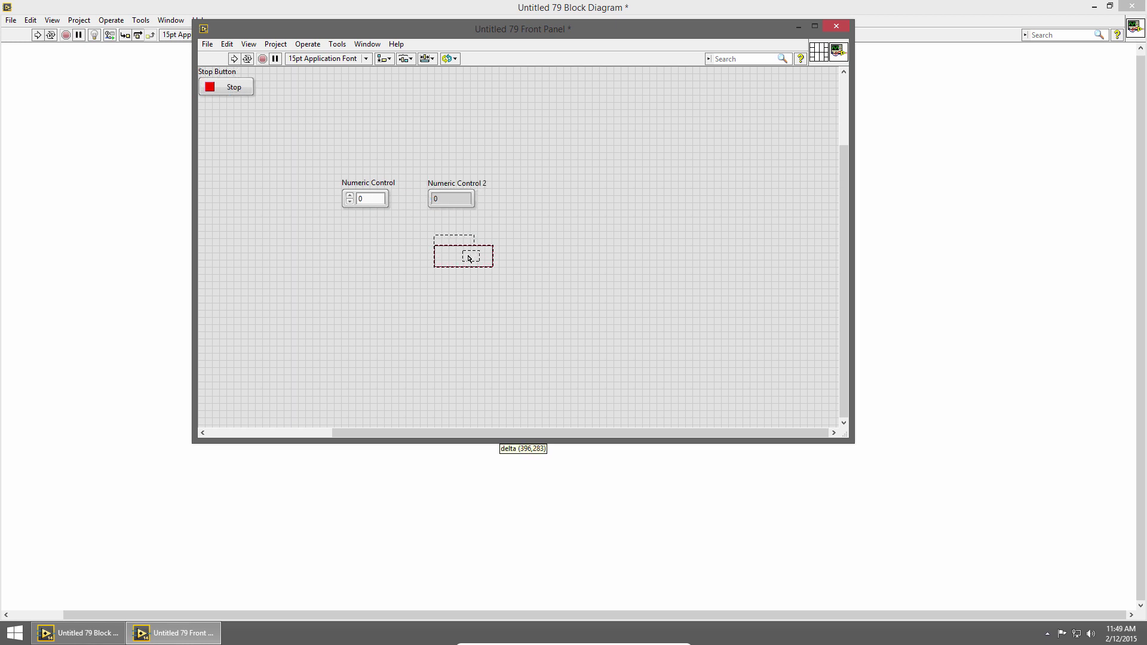
Step: Enter 10 in Numeric Control and run the VI
double_click(370, 197)
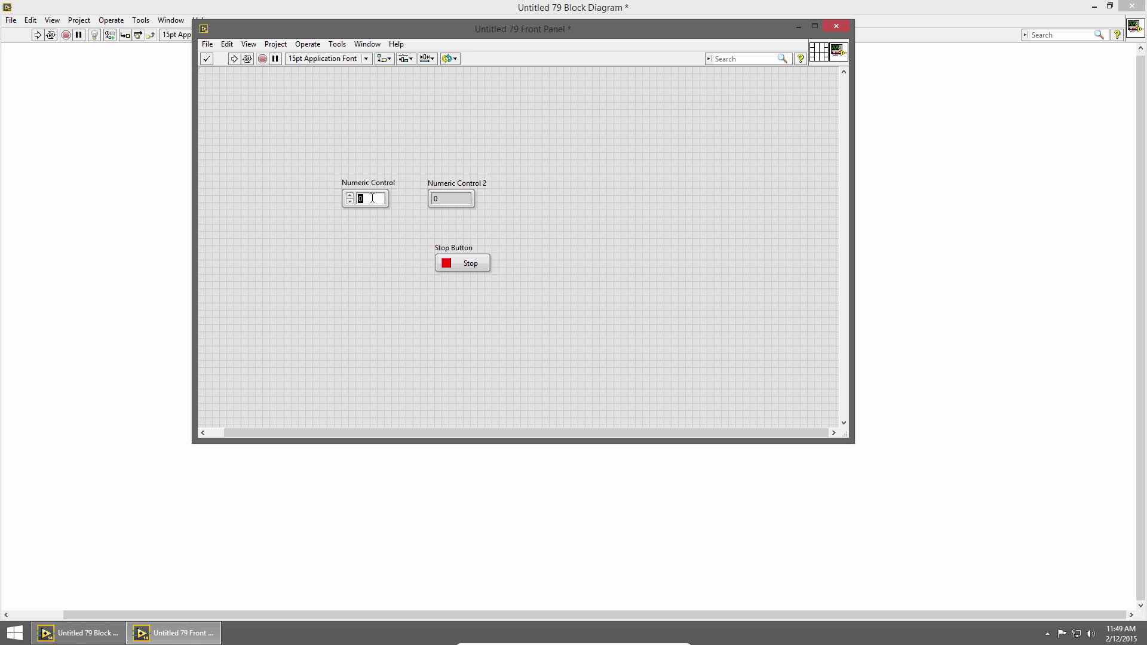
type("10")
left_click(233, 58)
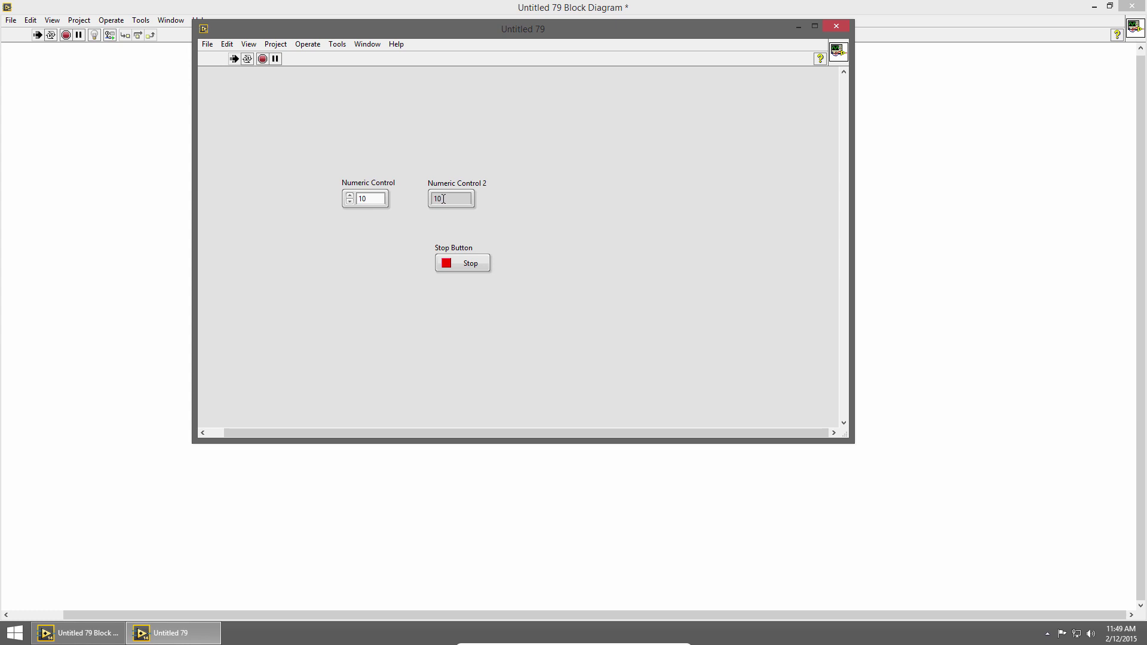
Step: Change Numeric Control to 20 while running, then check the block diagram and return
left_click(379, 198)
double_click(373, 198)
type("2")
type("0")
left_click(361, 248)
left_click(445, 468)
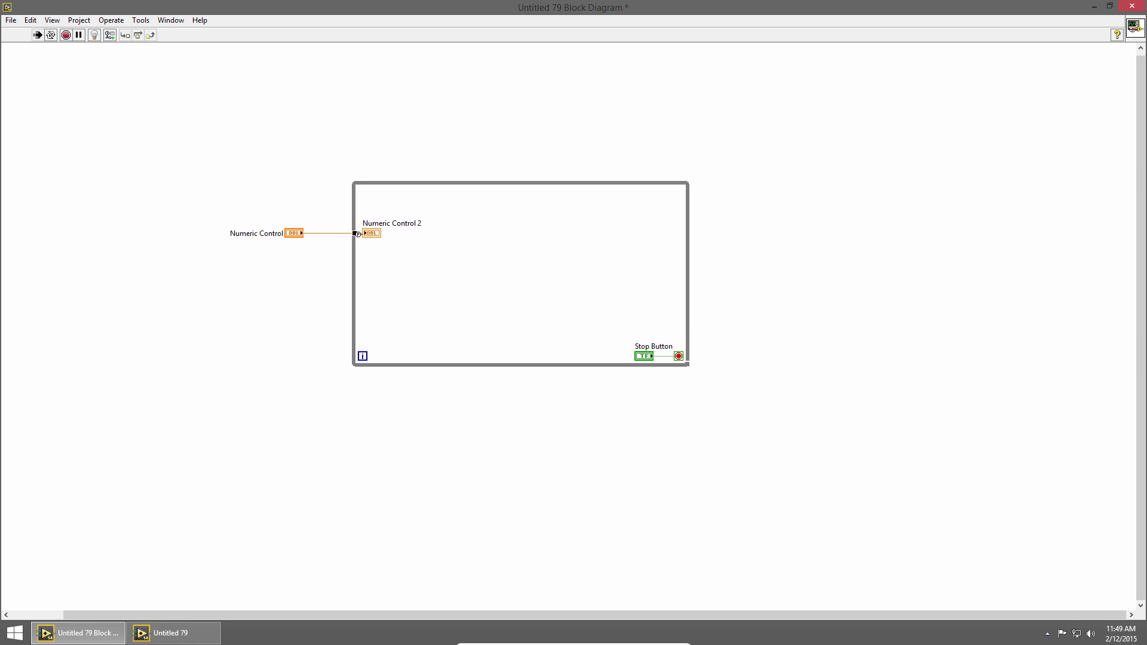
key("ctrl+e")
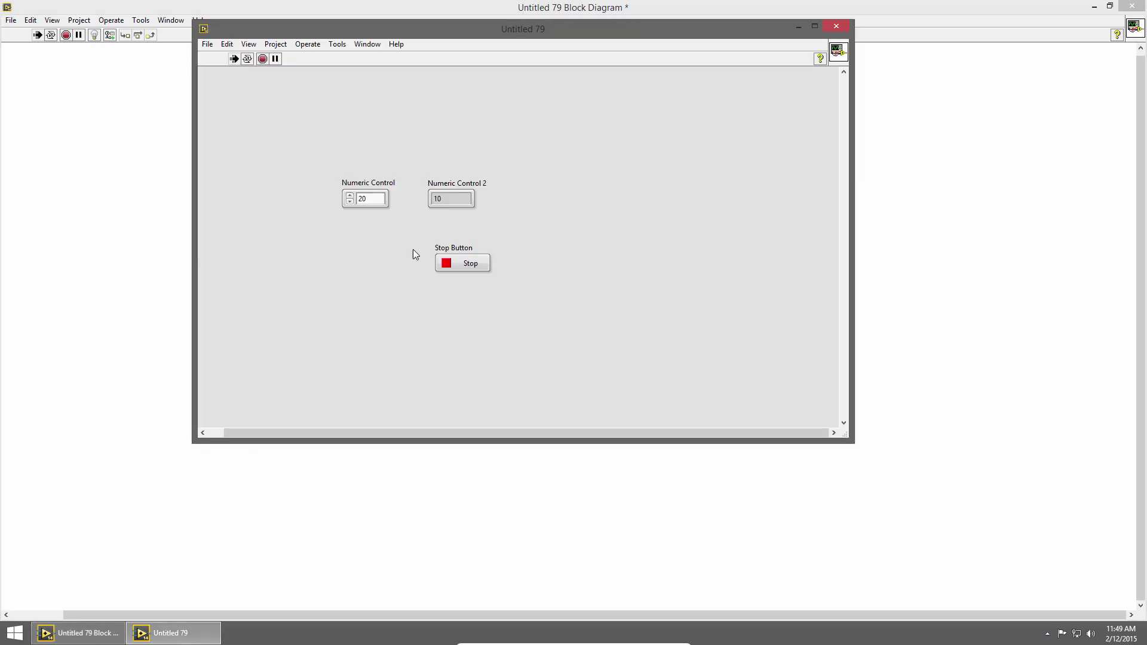
Step: Stop the VI, move the Numeric Control terminal inside the loop, and wire it directly to Numeric Control 2
left_click(461, 263)
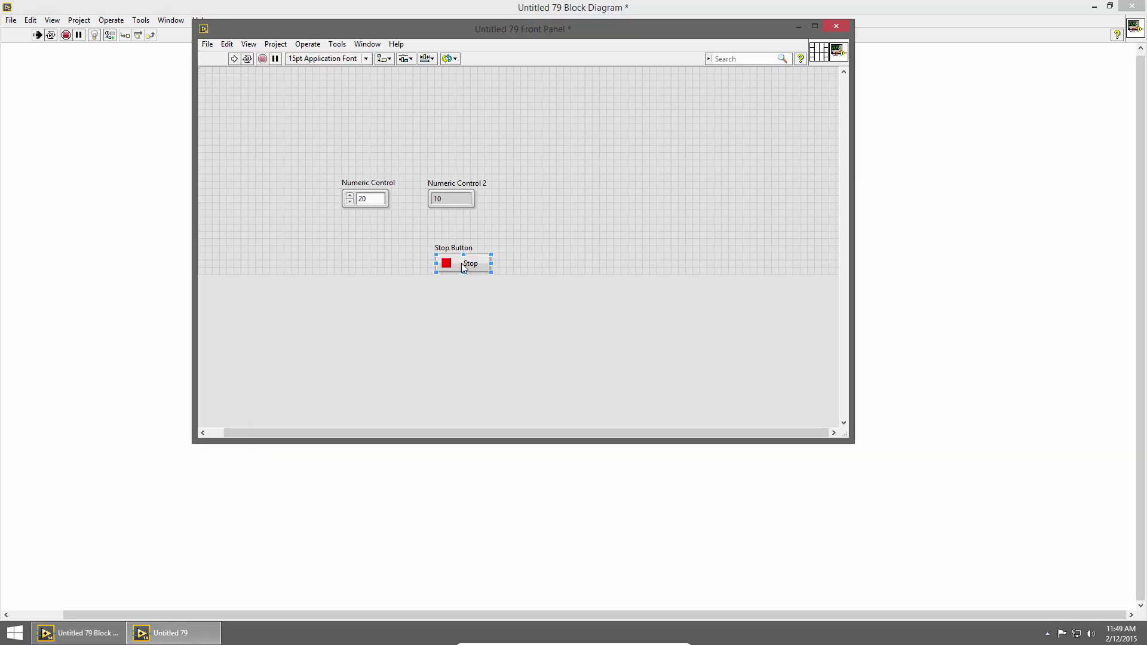
left_click(179, 256)
left_click_drag(316, 258, 442, 266)
left_click(435, 246)
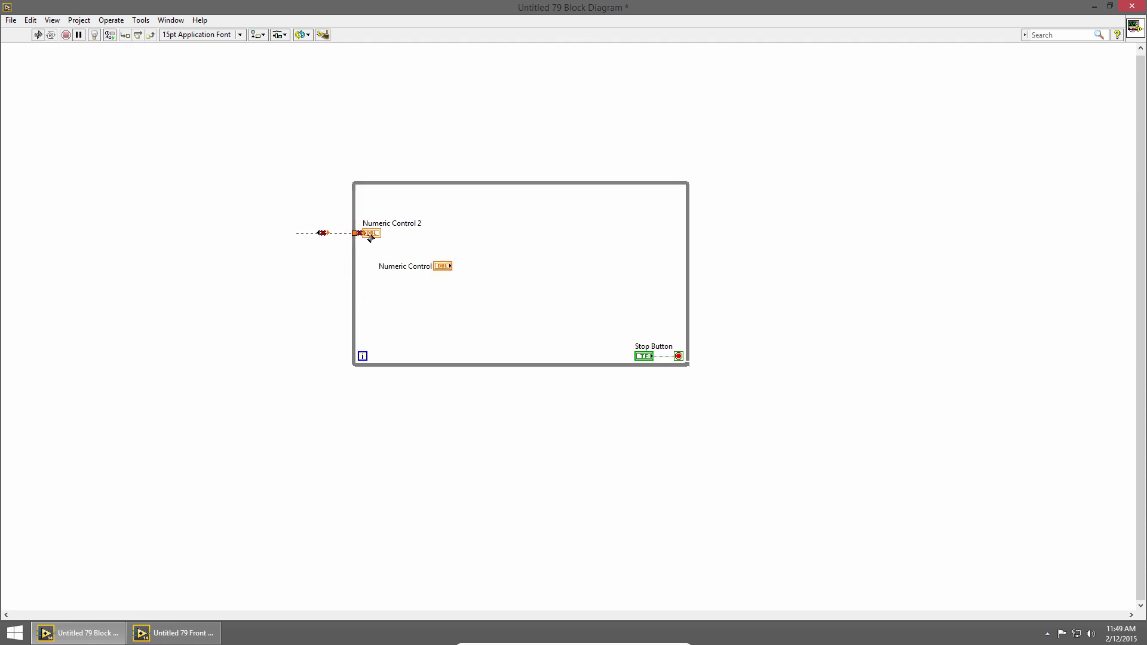
key("ctrl+b")
left_click_drag(372, 237, 491, 273)
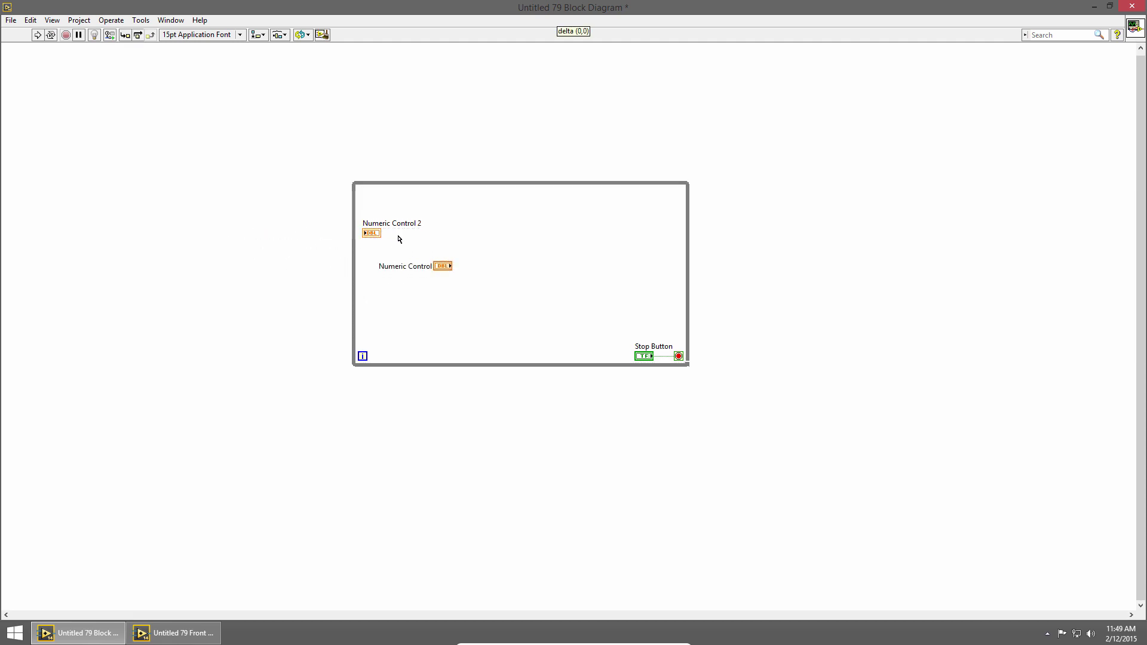
left_click(451, 265)
left_click(487, 269)
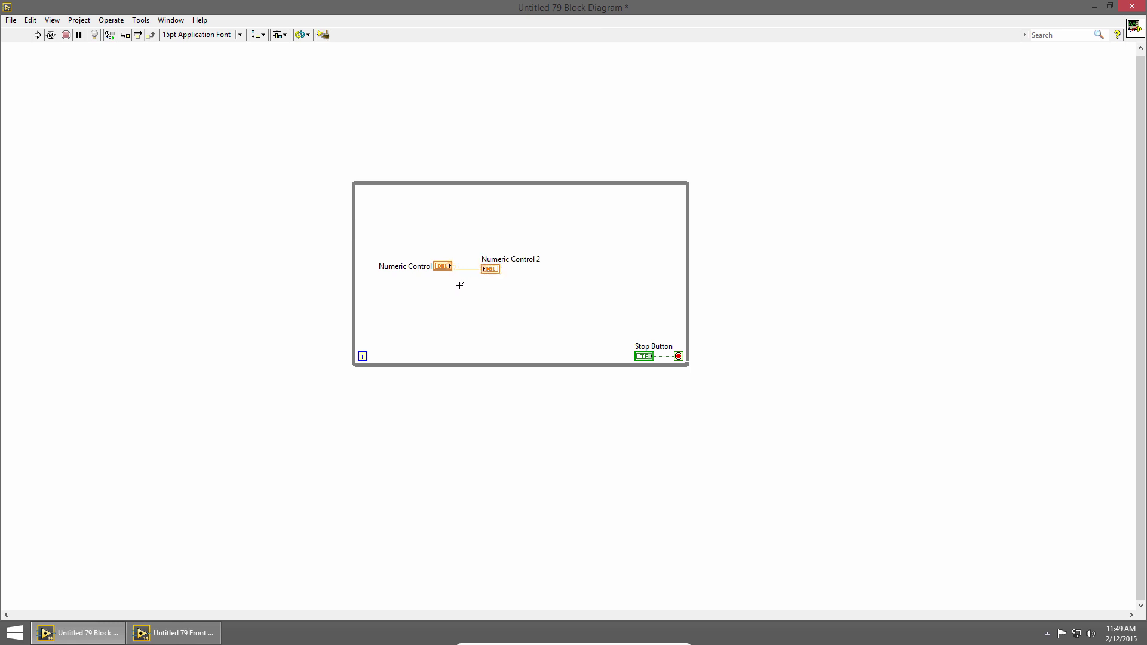
Step: Run the VI, change Numeric Control to 30, and stop it
key("ctrl+e")
key("ctrl+r")
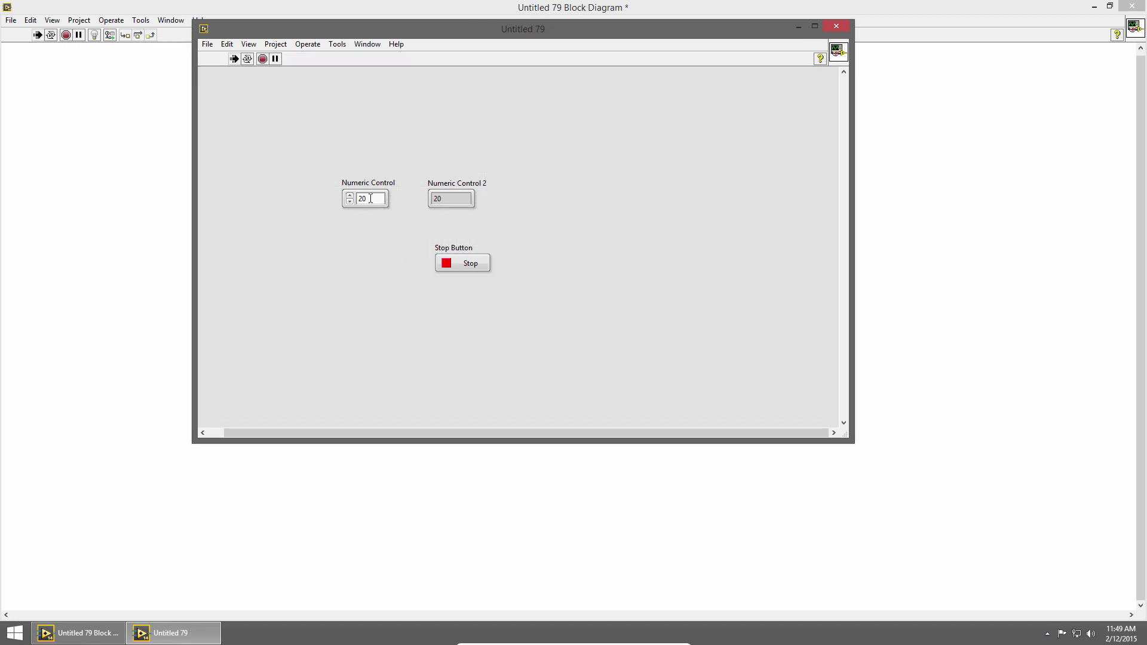
left_click(370, 198)
key("BackSpace")
key("BackSpace")
type("30")
key("Return")
left_click(475, 263)
Step: Move Numeric Control 2 outside the loop and wire Numeric Control to it through a tunnel
key("ctrl+e")
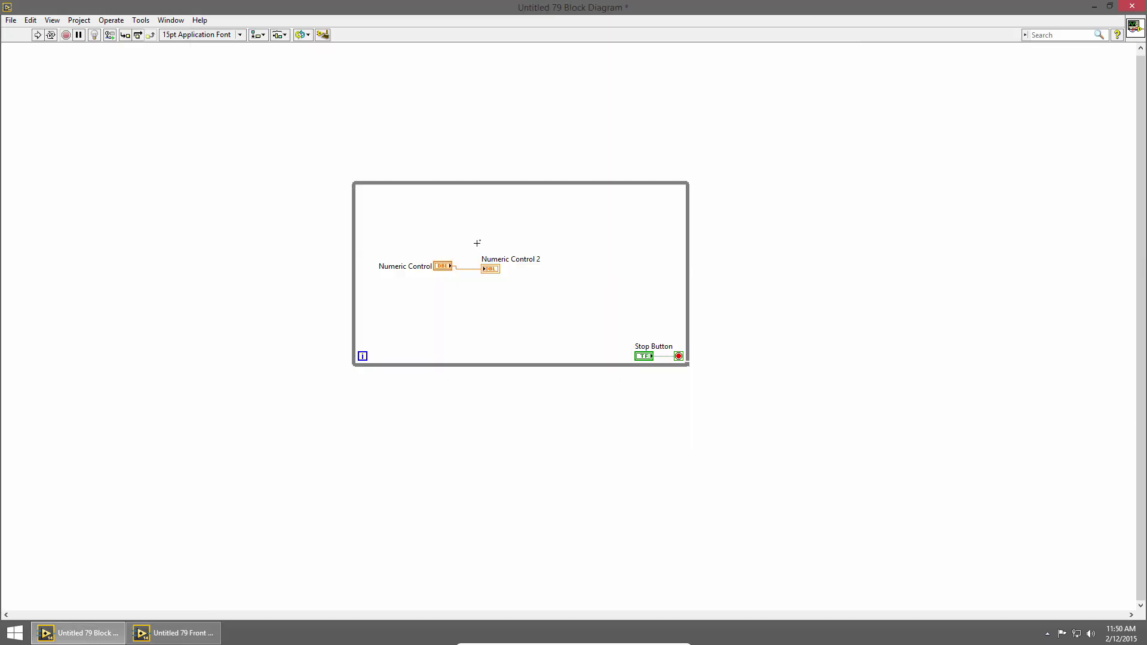
mouse_move(476, 244)
left_mouse_down()
mouse_move(513, 287)
mouse_move(729, 278)
left_mouse_up()
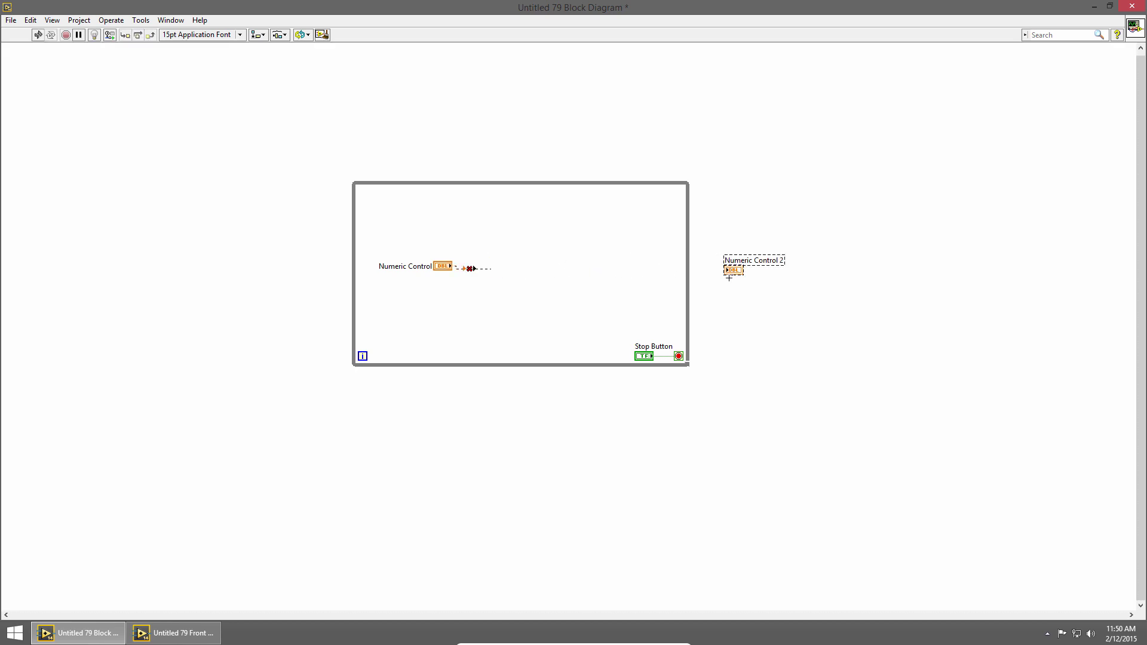
left_click(494, 267)
key("Delete")
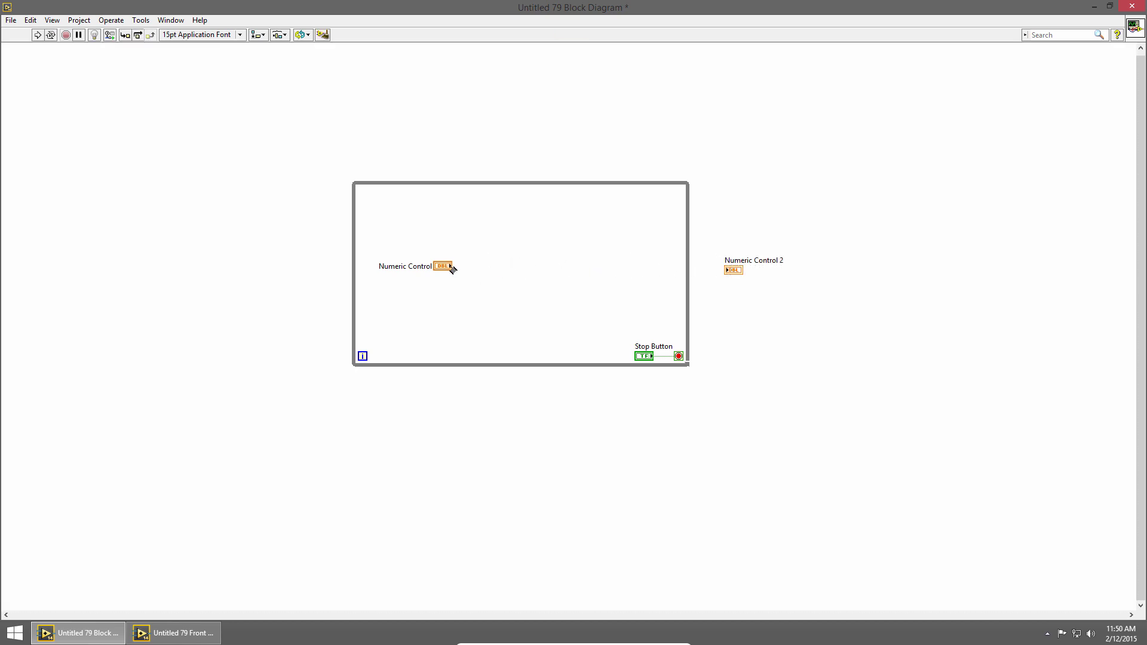
left_click_drag(446, 270, 592, 262)
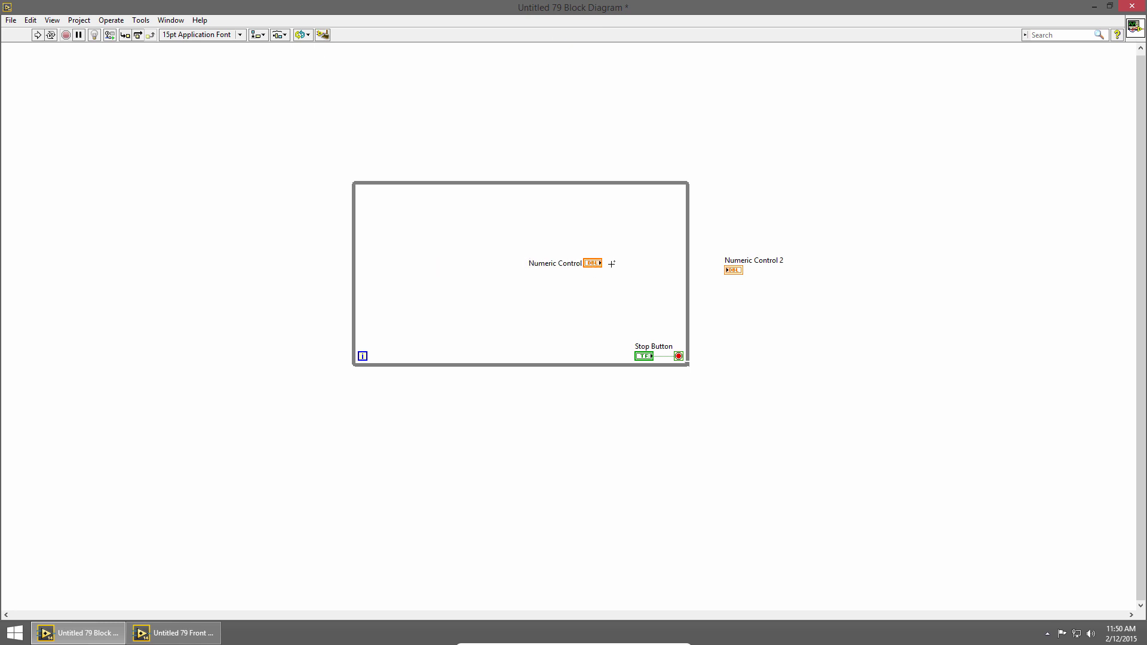
left_click(599, 263)
left_click(728, 270)
left_click(689, 257)
Step: Nudge the Numeric Control terminal into line with its wire
left_click(595, 265)
key("Down")
key("Down")
key("Down")
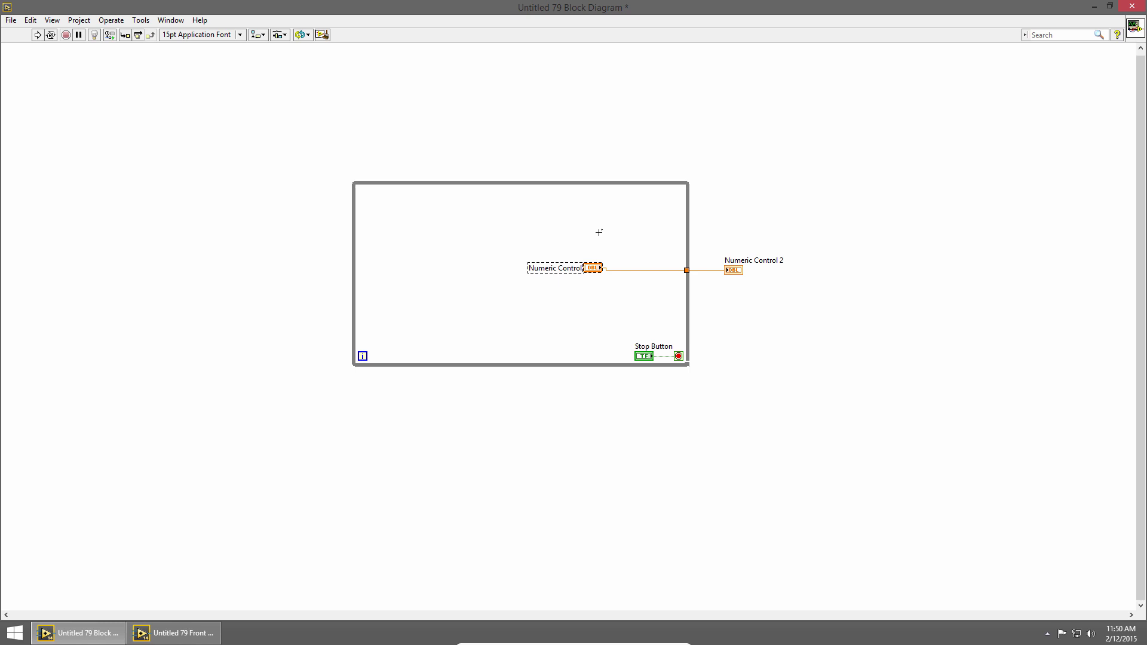
key("Down")
key("Down")
key("Down")
key("Down")
key("Down")
key("Up")
left_click(622, 231)
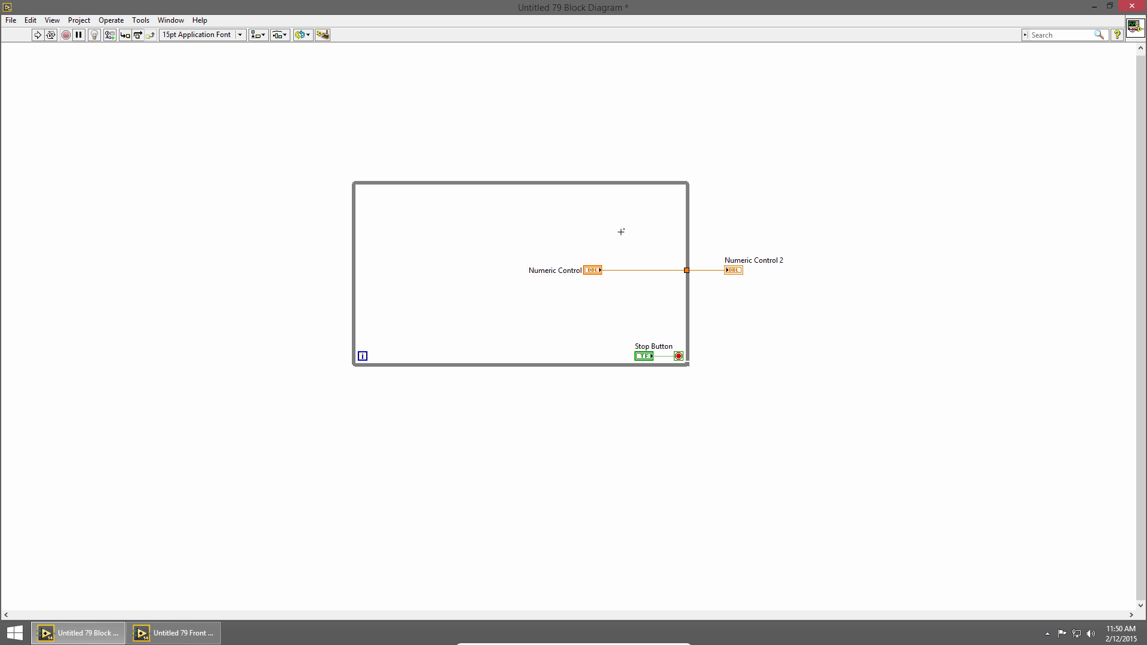
Step: Set Numeric Control to 50, run and stop the VI, and check Numeric Control 2 reads 50
key("ctrl+e")
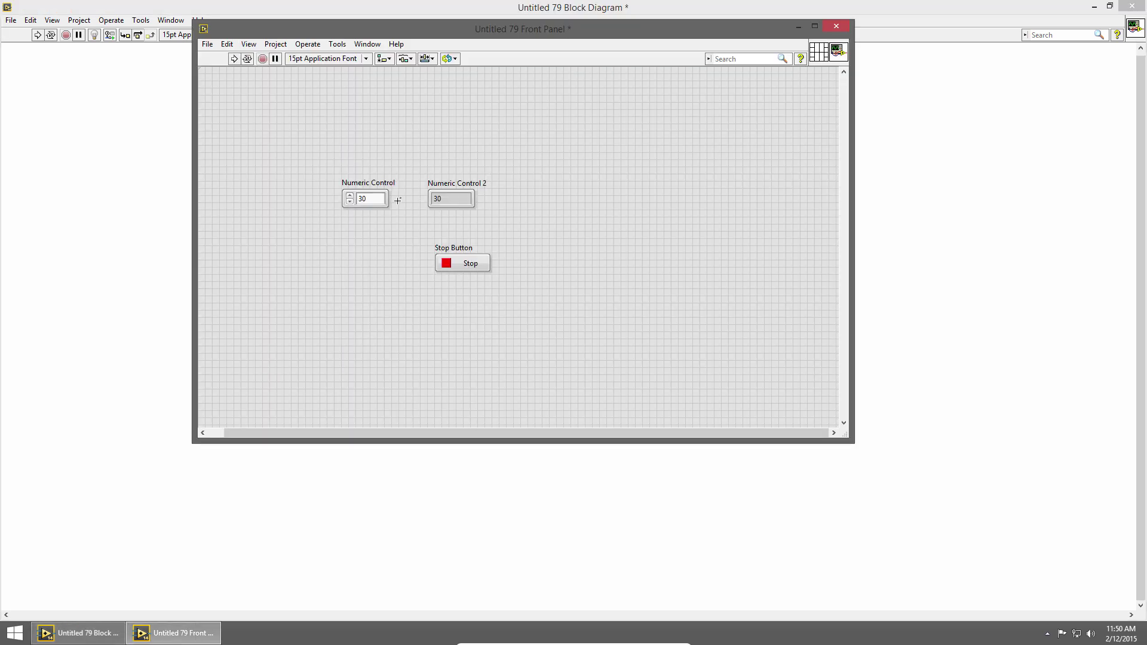
double_click(374, 202)
type("50")
left_click(363, 239)
key("ctrl+r")
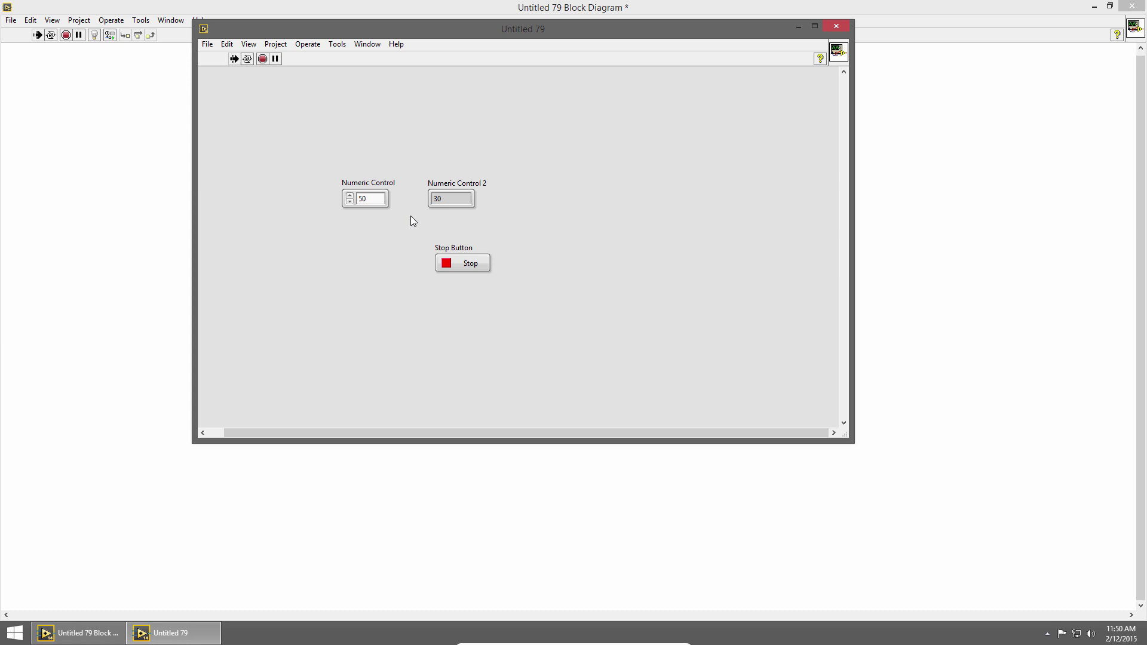
left_click(466, 265)
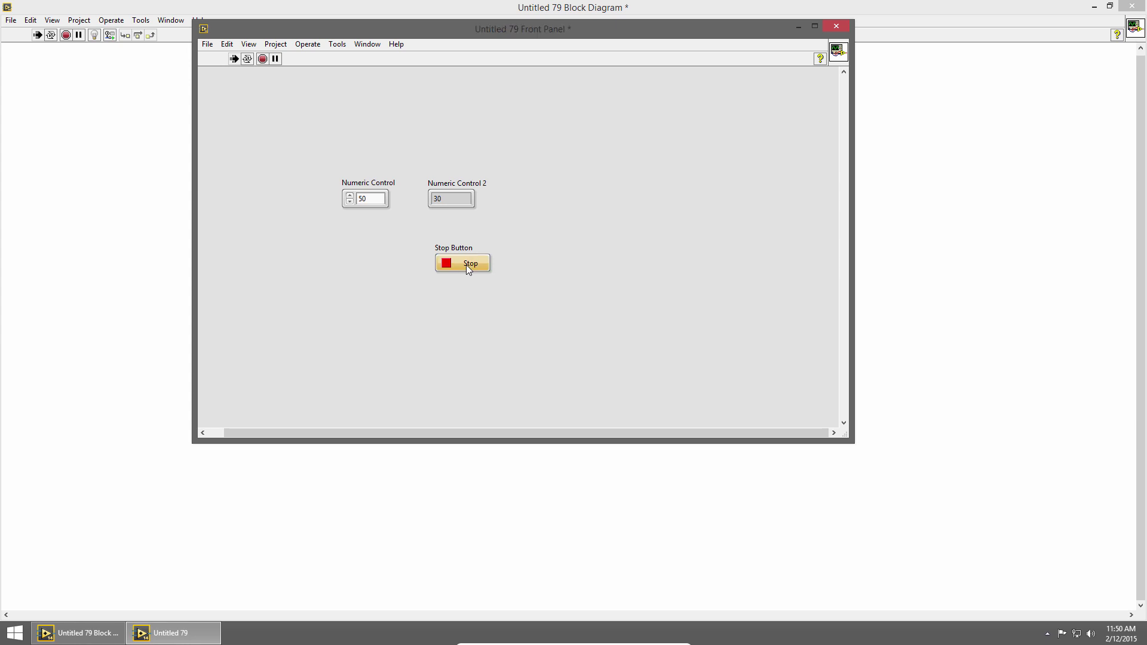
left_click(447, 199)
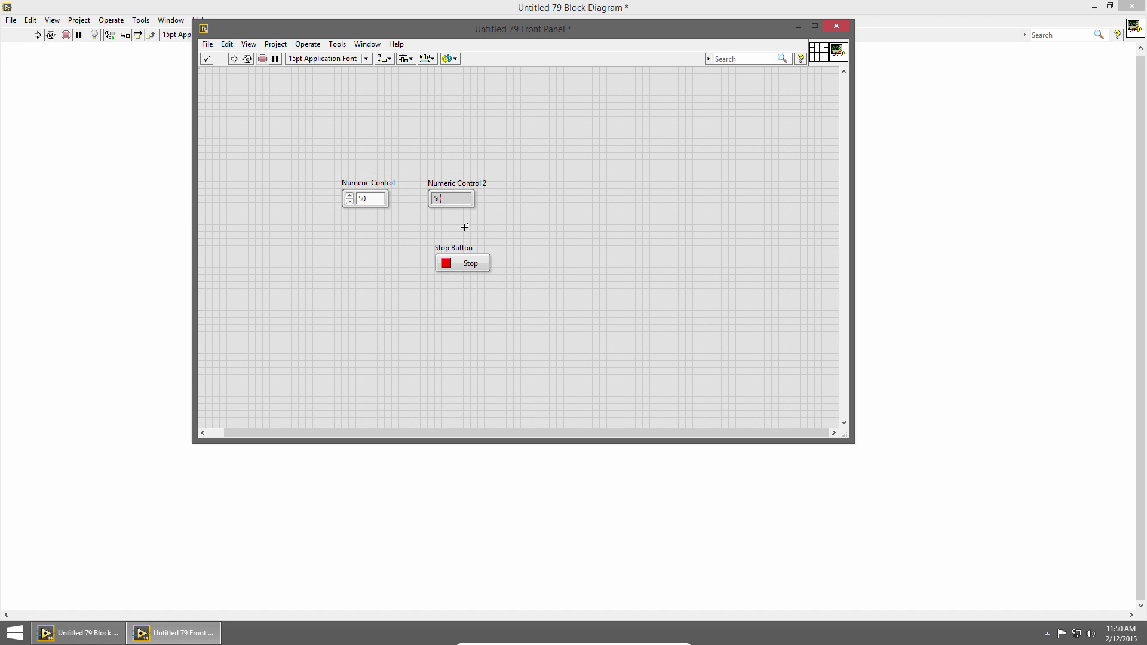
Step: Delete Numeric Control and wire the loop's iteration terminal to Numeric Control 2
key("ctrl+e")
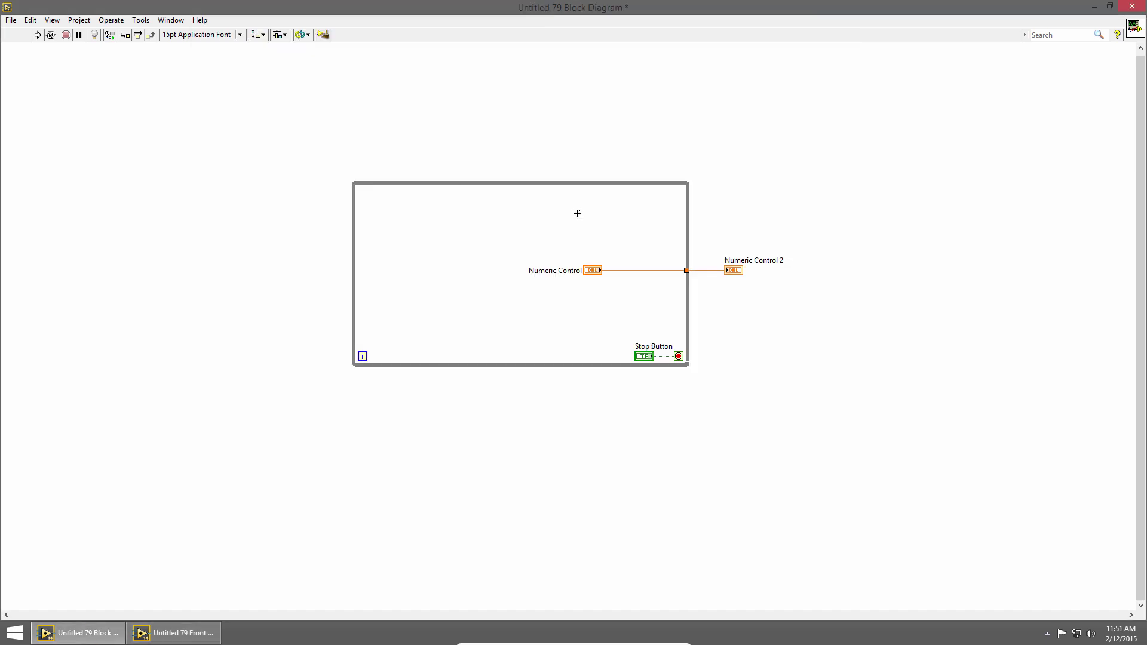
left_click_drag(520, 245, 611, 287)
key("Delete")
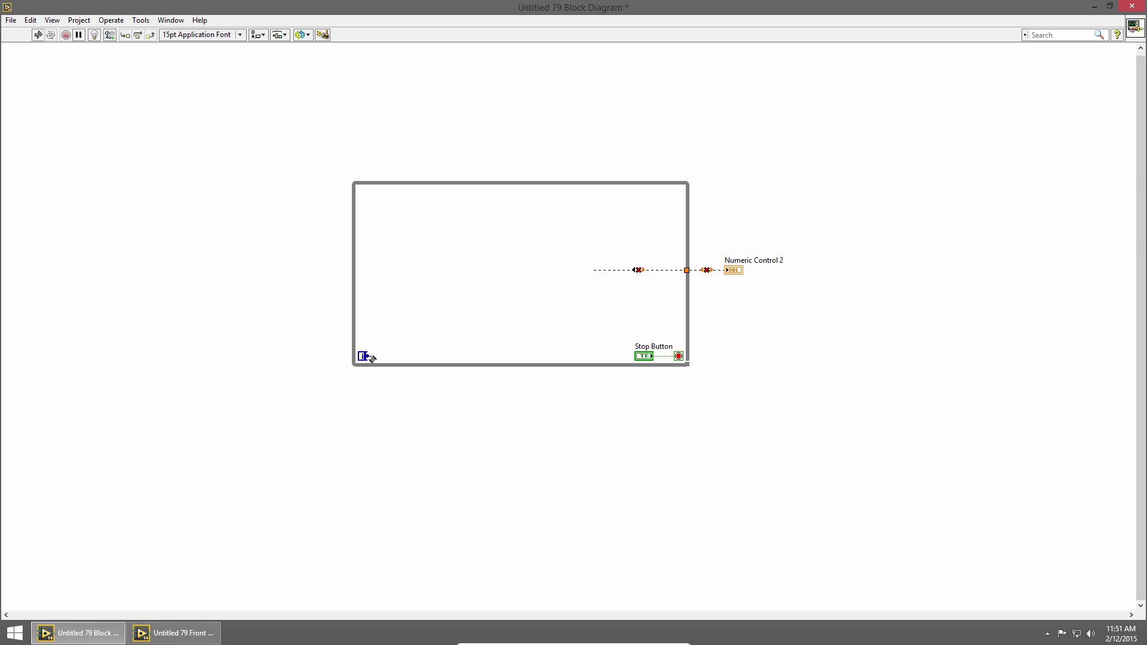
left_click(363, 356)
left_click(625, 272)
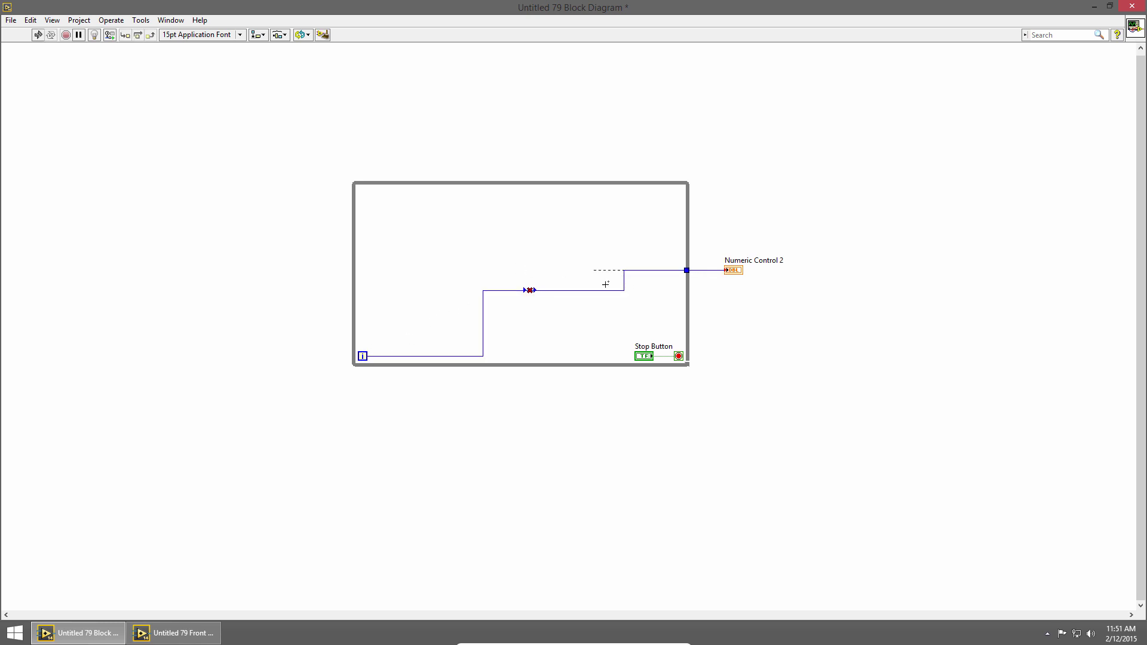
key("ctrl+b")
left_click_drag(723, 255, 754, 271)
left_click(687, 257)
Step: Run and stop the VI, widening Numeric Control 2 to show 2.14748E+9
key("ctrl+e")
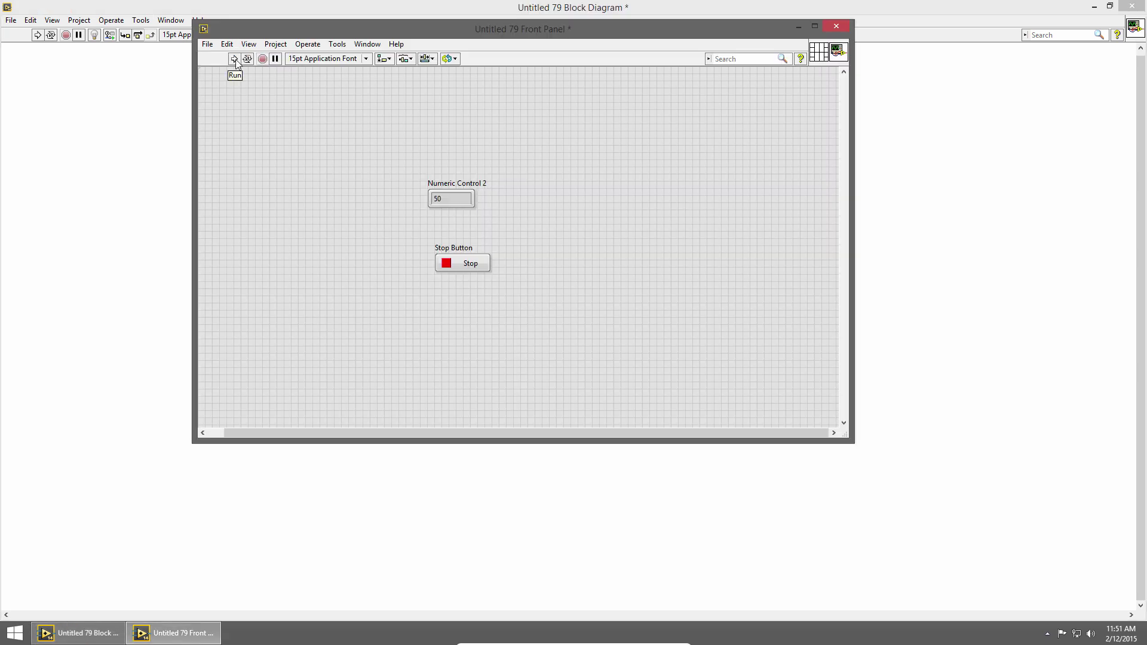
left_click(234, 59)
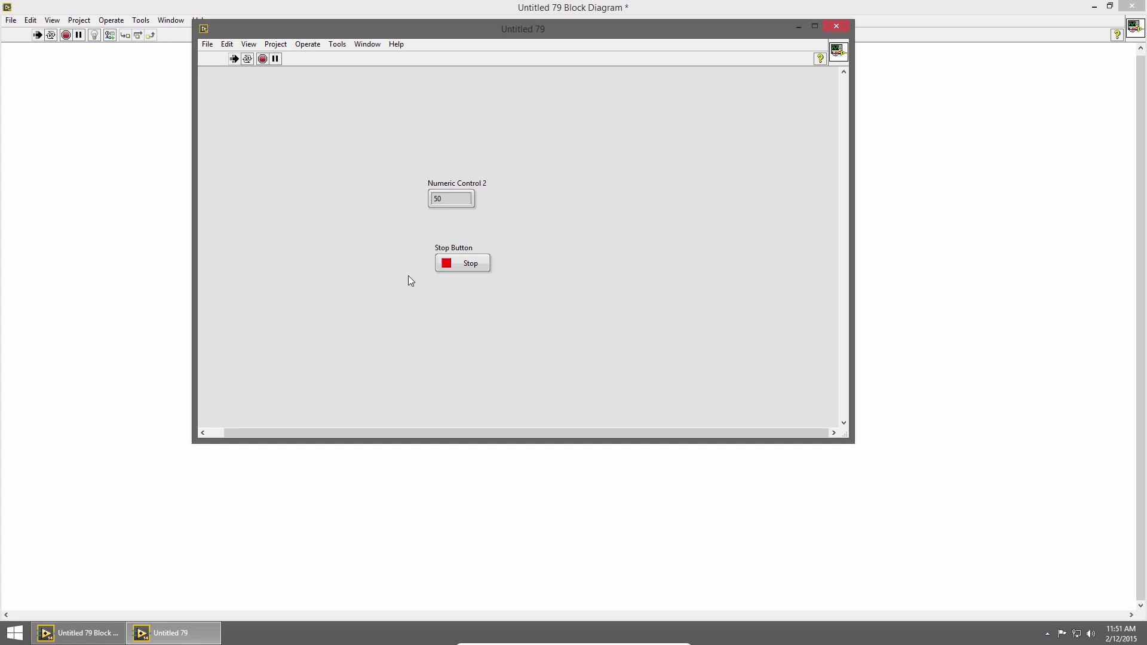
left_click(464, 264)
left_click_drag(476, 198, 543, 199)
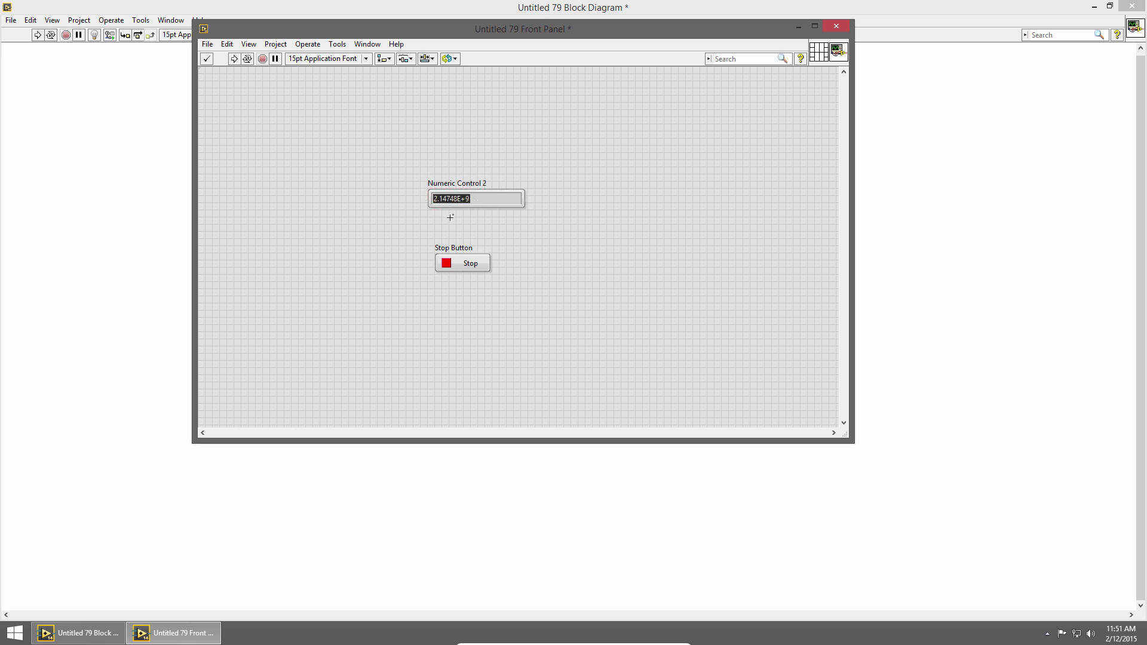
key("ctrl+e")
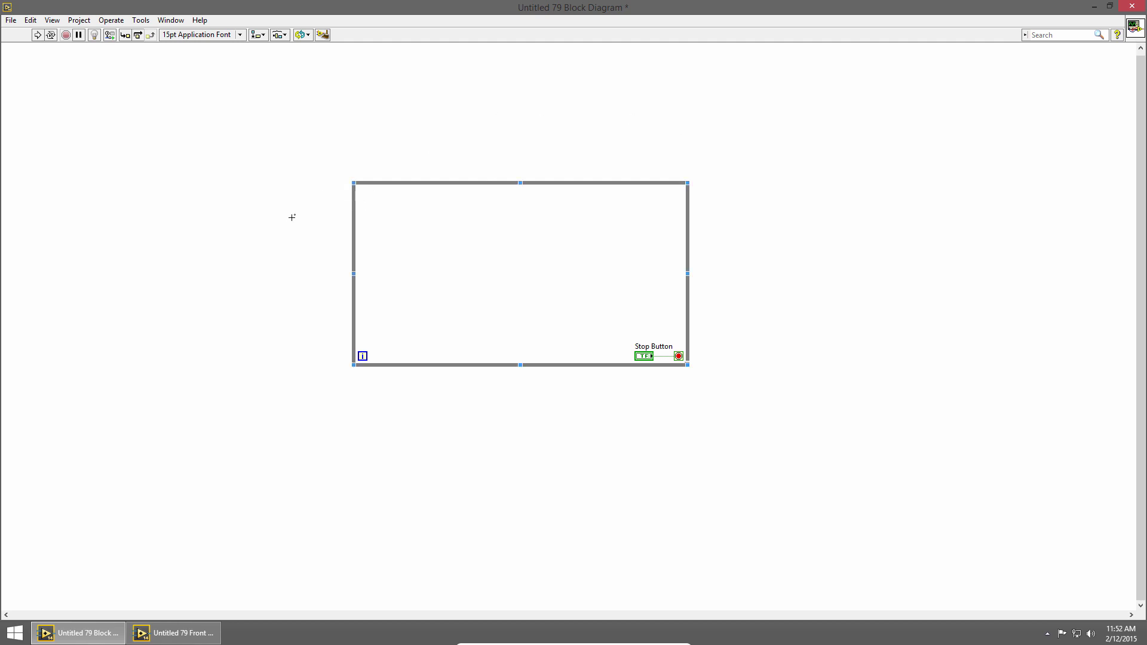
Step: Quick Drop a Numeric Constant of 0 left of the loop and wire it into a new tunnel
key("ctrl+space")
type("n")
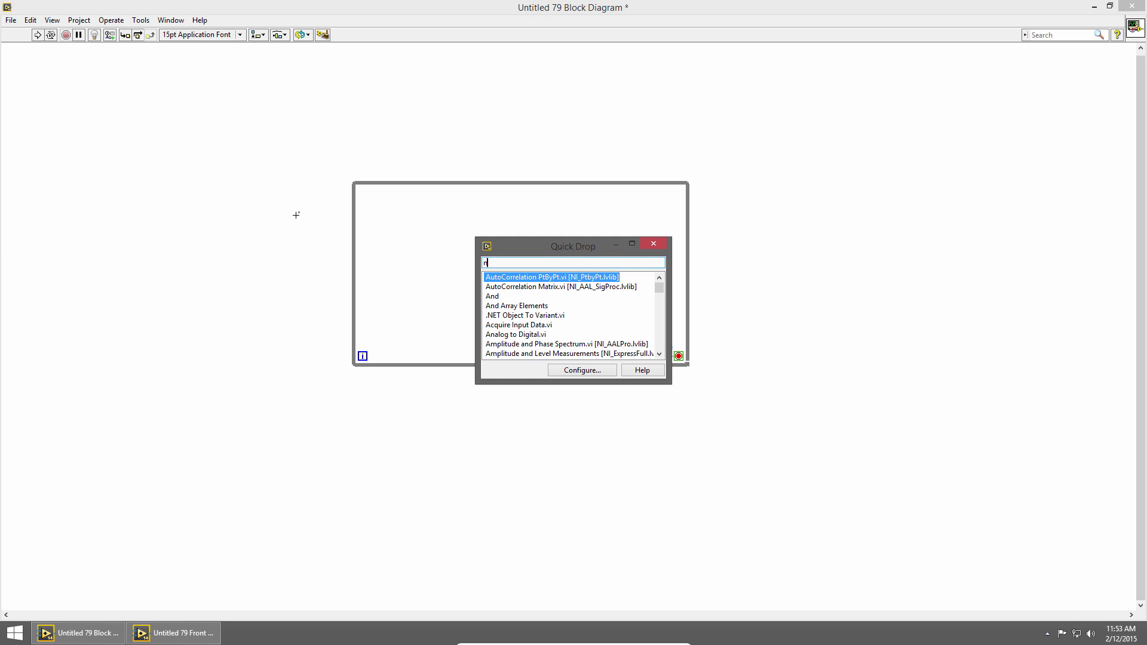
type("umeric")
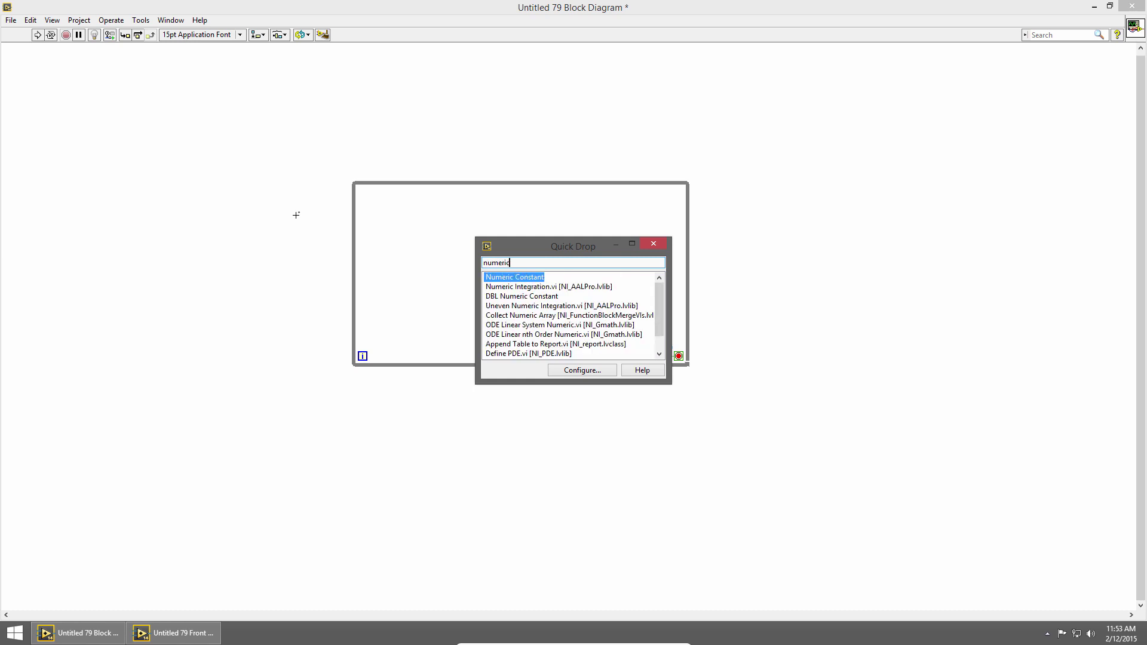
key("Return")
left_click(306, 245)
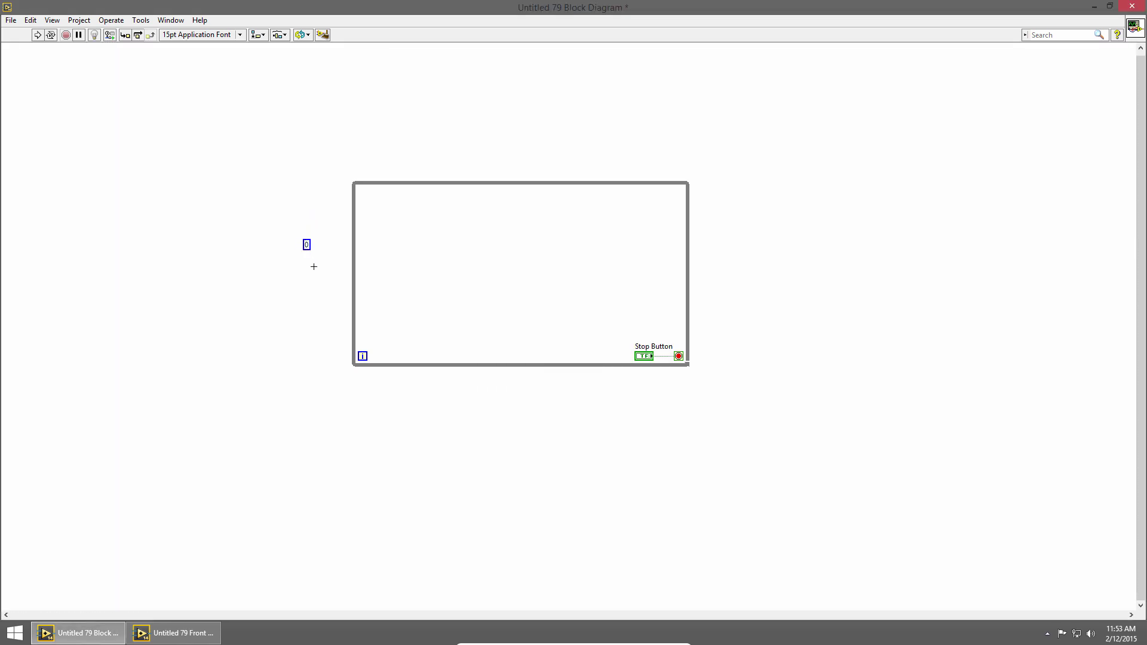
left_click(311, 245)
left_click(383, 245)
Step: Remove the broken stub, place an Add function in the loop, and wire the tunnel into it
left_click(373, 245)
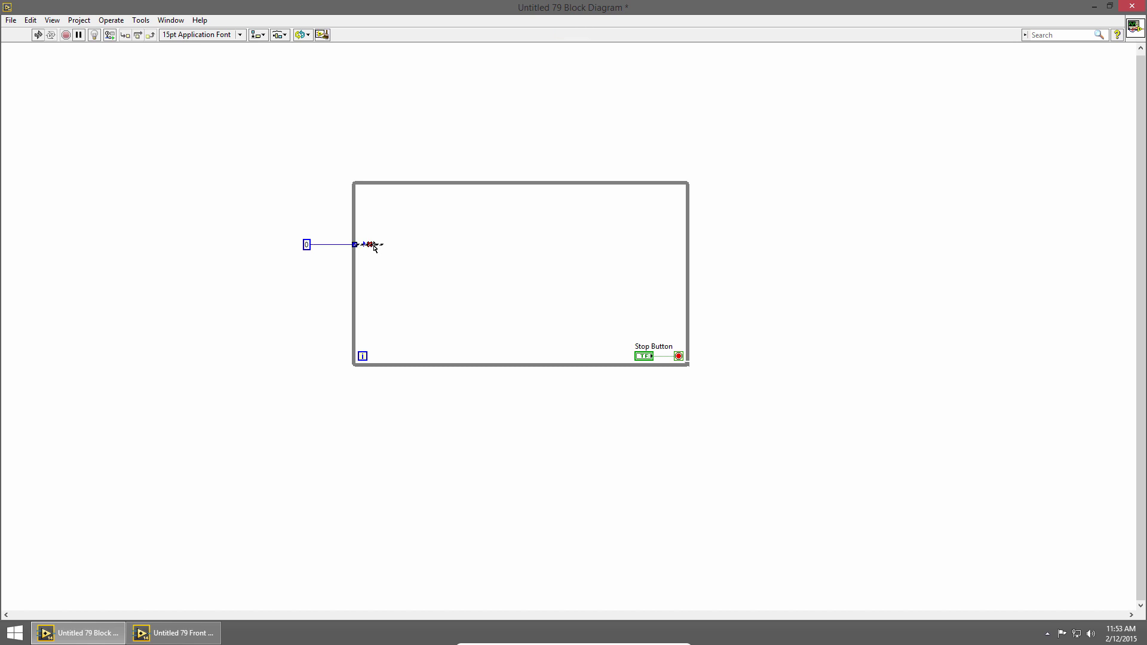
key("Delete")
key("ctrl+space")
type("add")
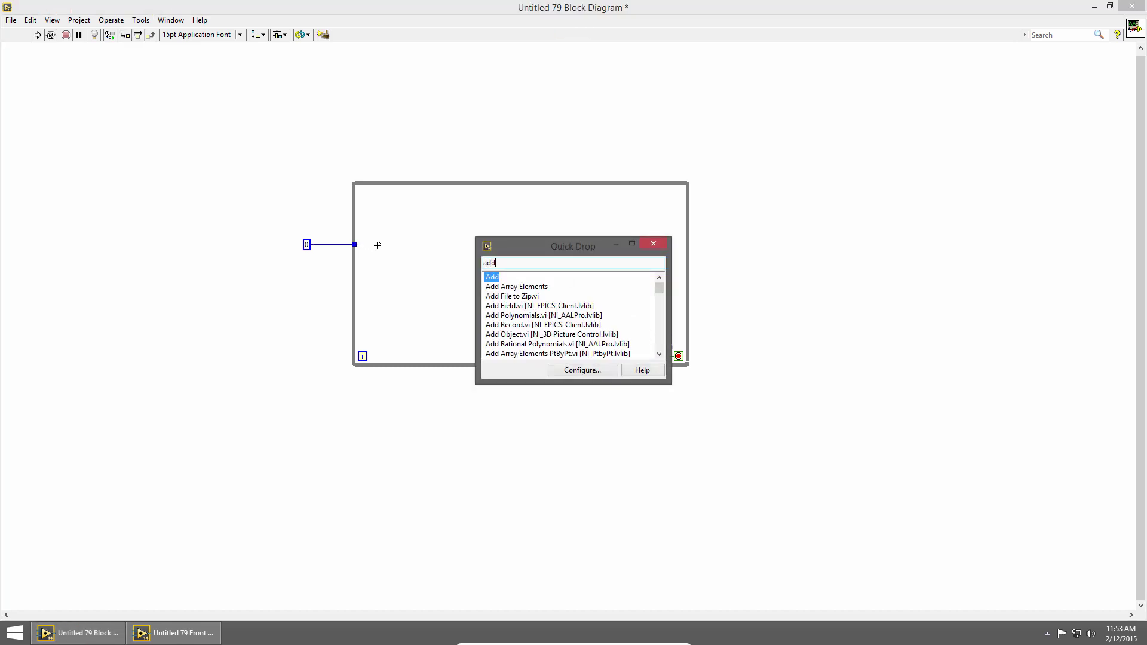
key("Return")
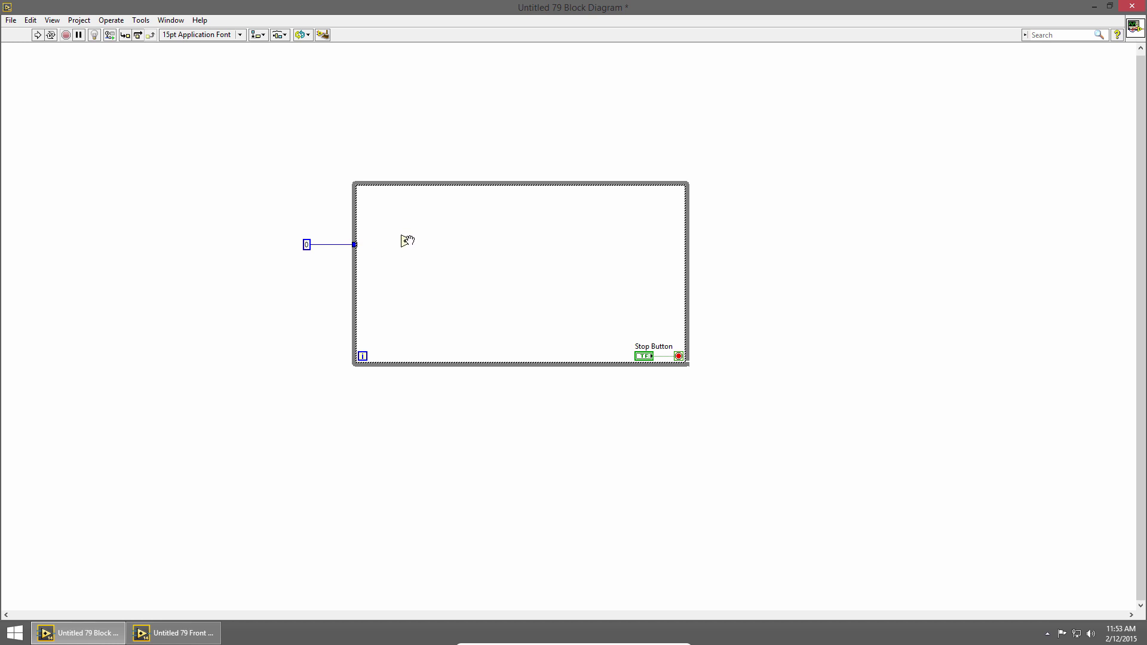
left_click(405, 241)
left_click(357, 245)
left_click(405, 244)
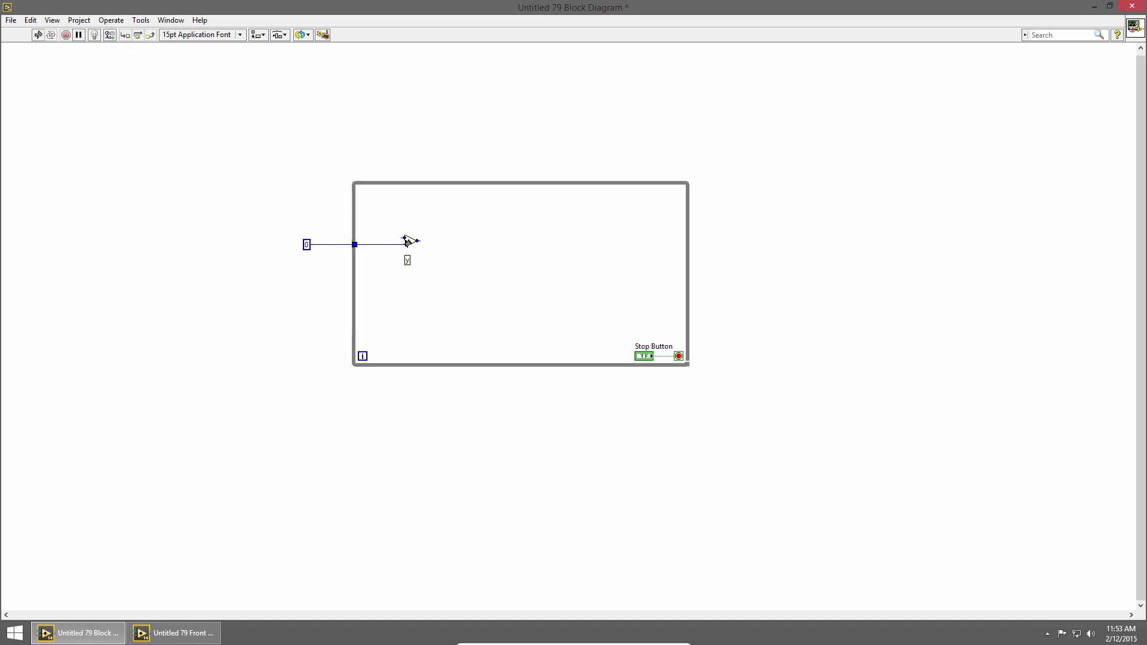
Step: Create a constant of 2 on the Add function's other input
right_click(405, 239)
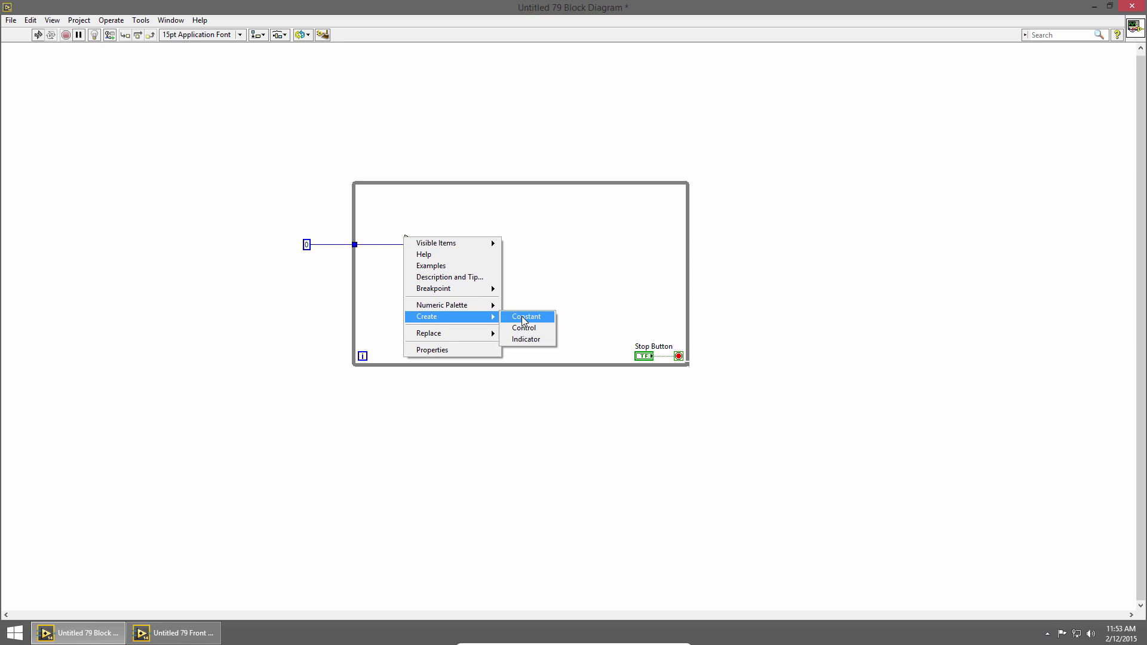
left_click(520, 315)
type("2")
left_click(450, 294)
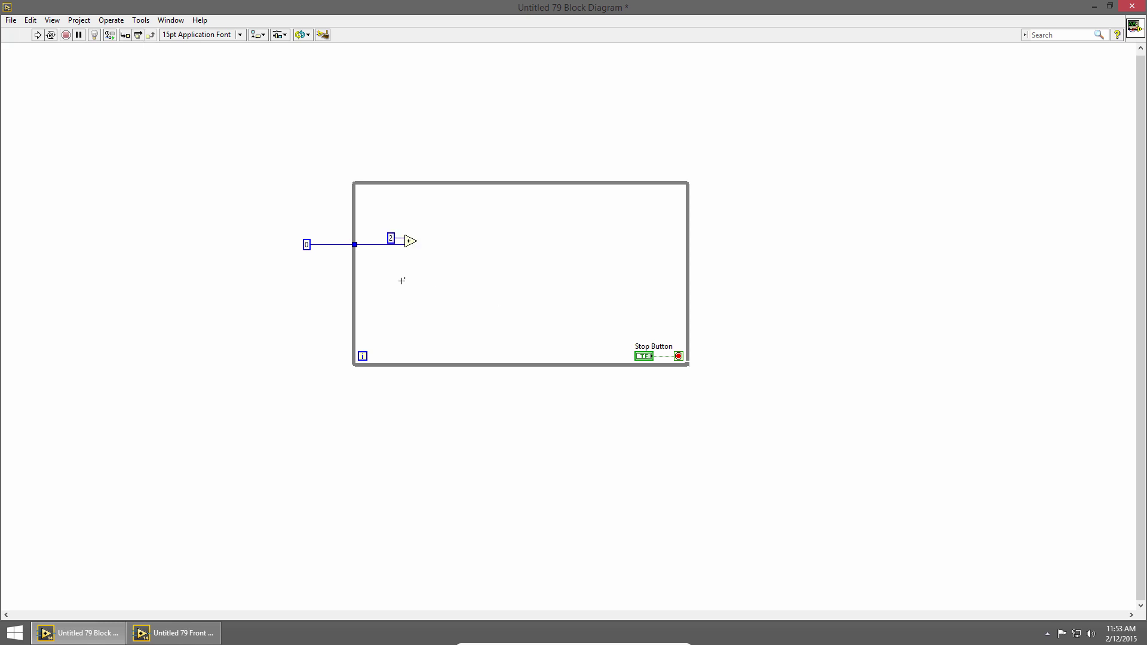
Step: Wire the Add output through a right tunnel to a new Numeric Control indicator
left_click(420, 242)
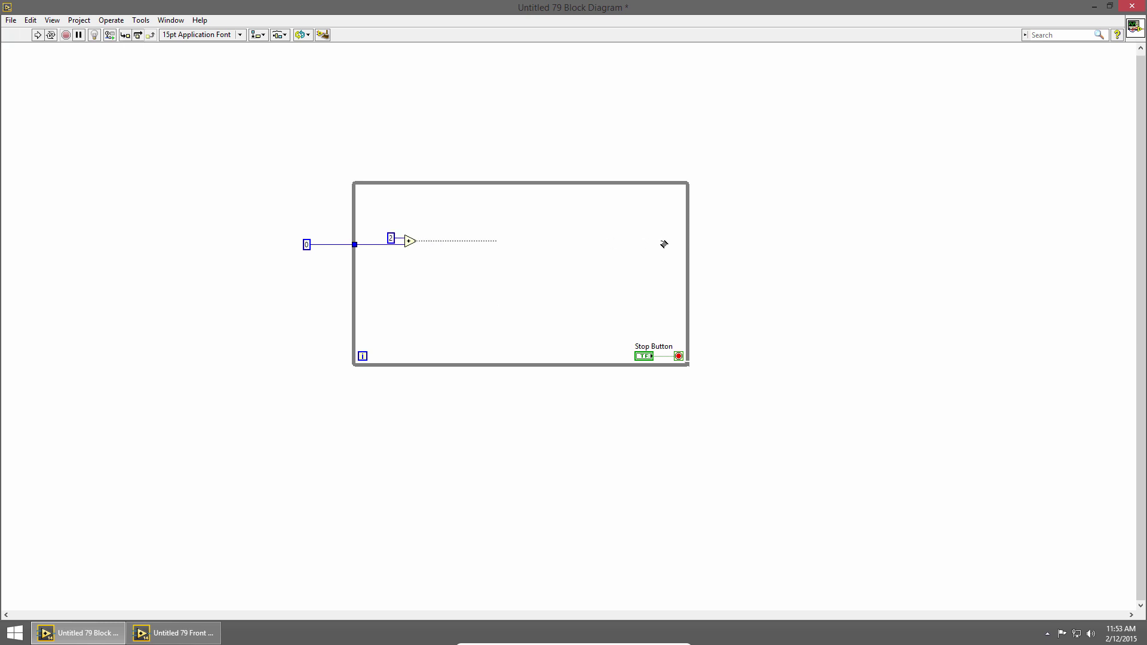
left_click(733, 244)
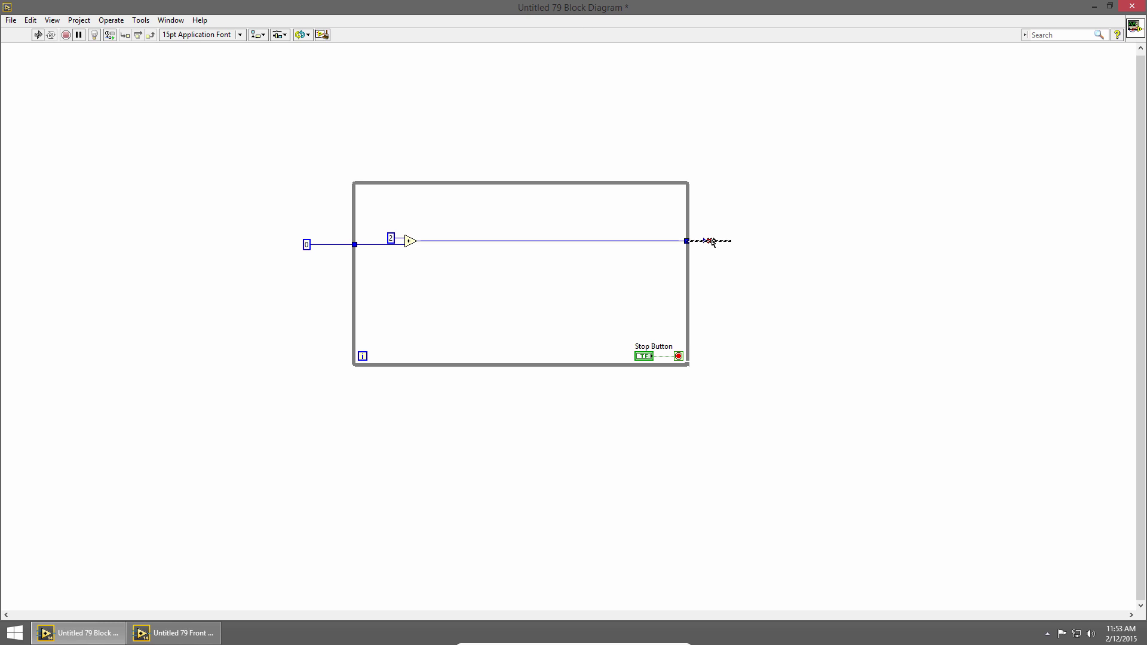
right_click(688, 241)
mouse_move(715, 279)
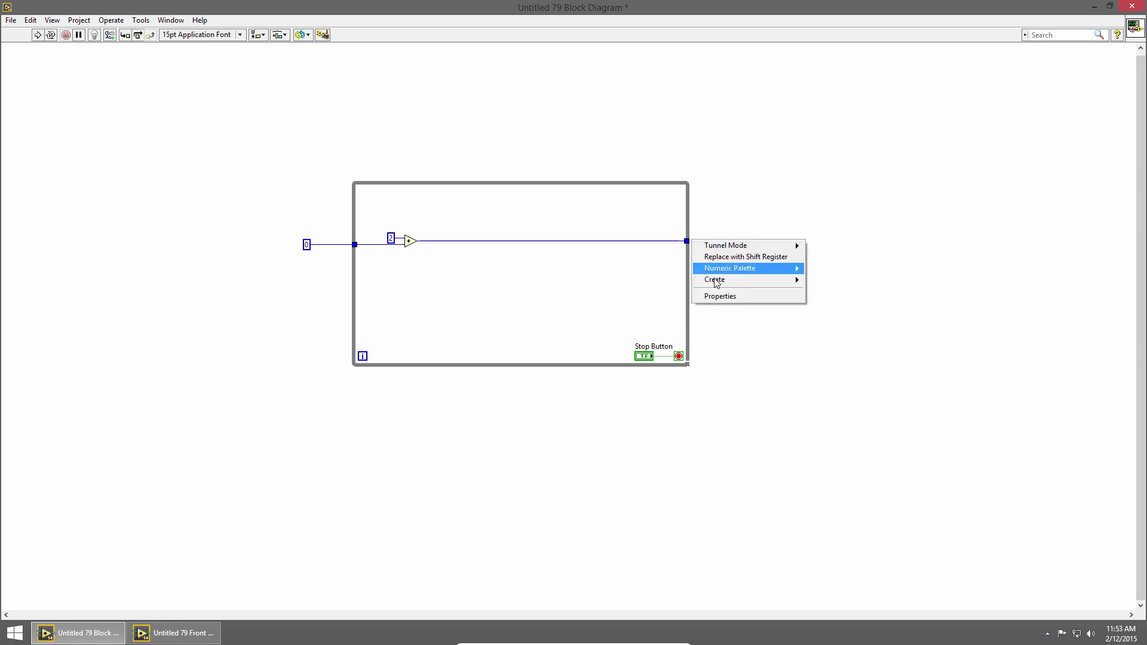
left_click(830, 301)
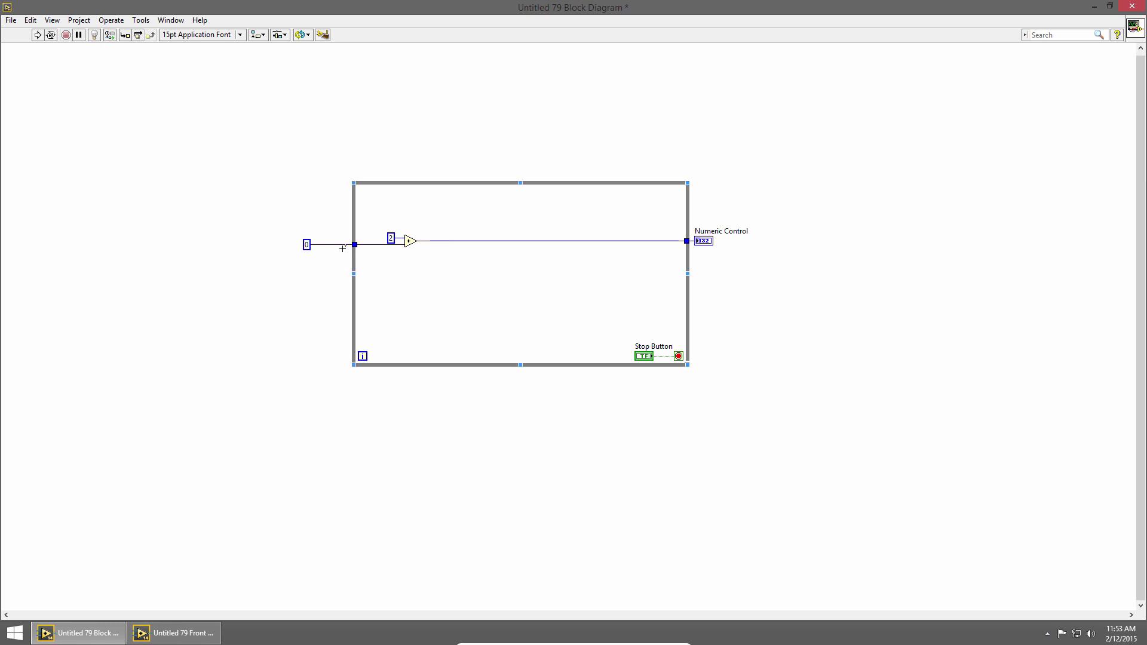
left_click(454, 241)
key("Delete")
left_click(687, 242)
left_click(705, 239)
Step: Replace the left tunnel with a shift register whose right terminal takes the Add output
left_click(669, 240)
right_click(354, 246)
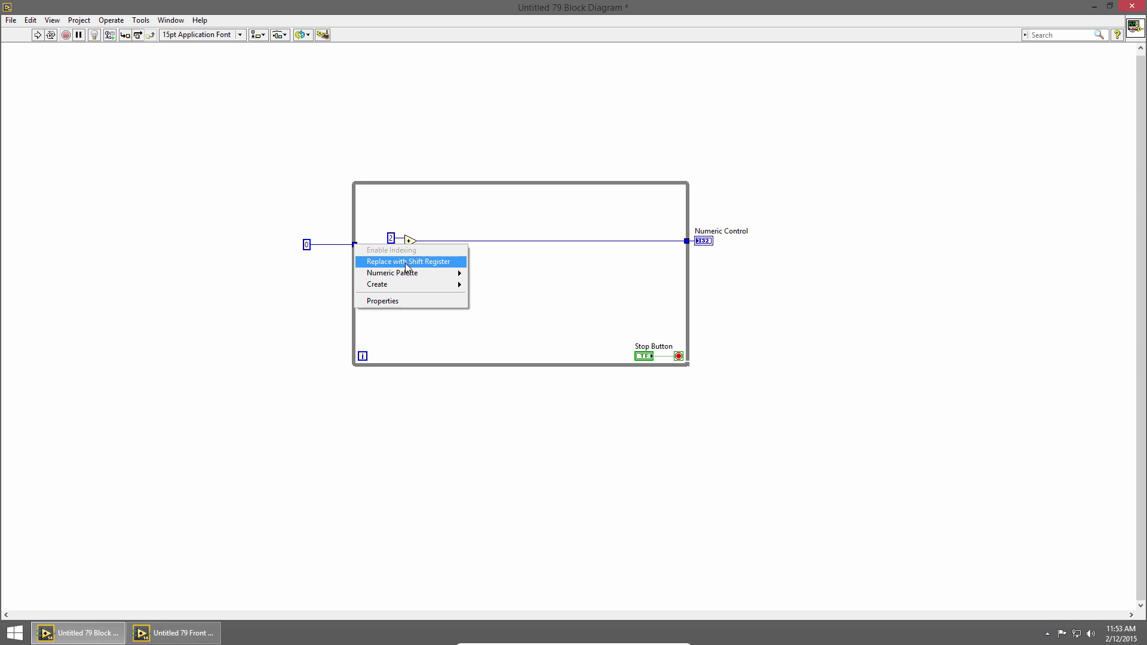
left_click(405, 263)
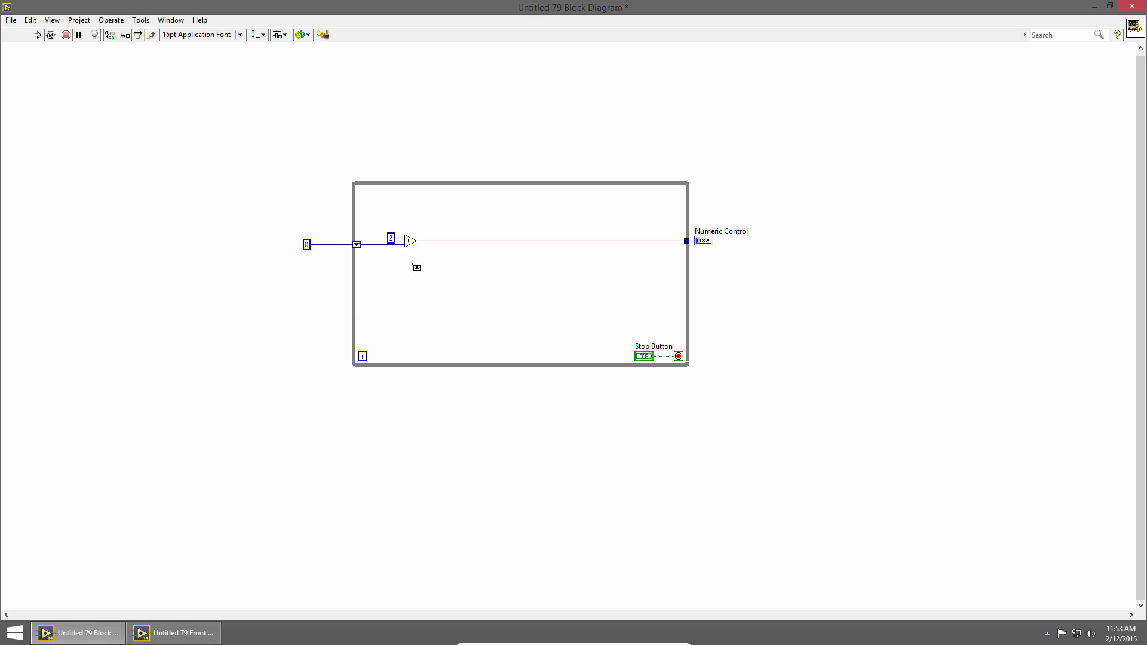
left_click(685, 244)
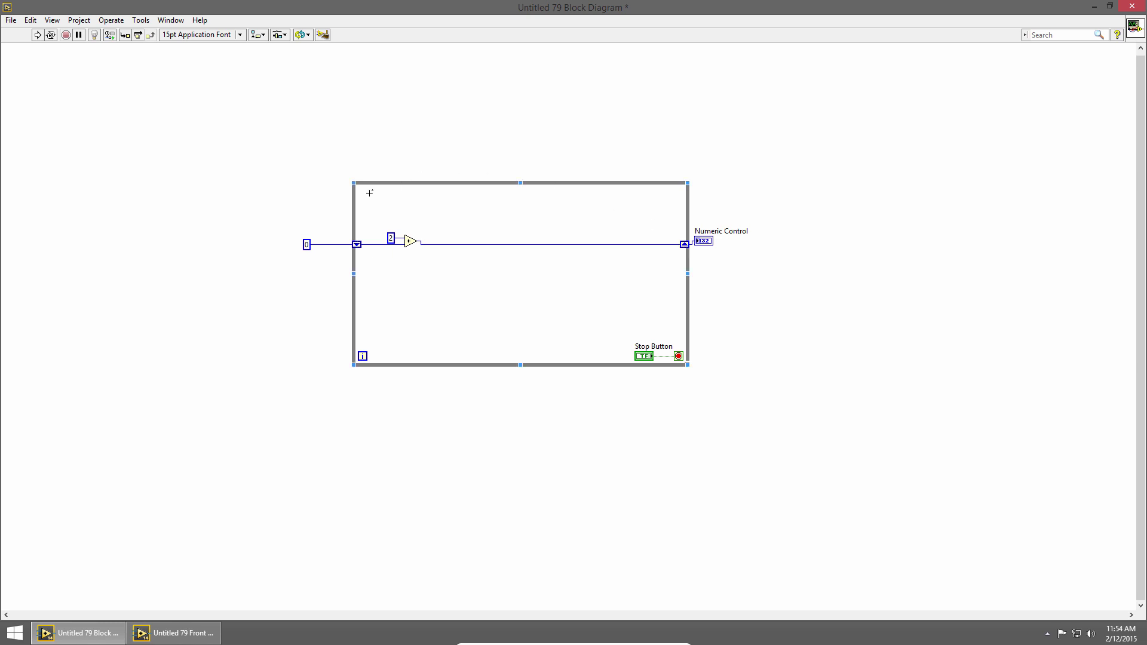
Step: Run the VI until Numeric Control counts up to 14, stop it, and return to the diagram
left_click(354, 254)
left_click(98, 47)
left_click(37, 35)
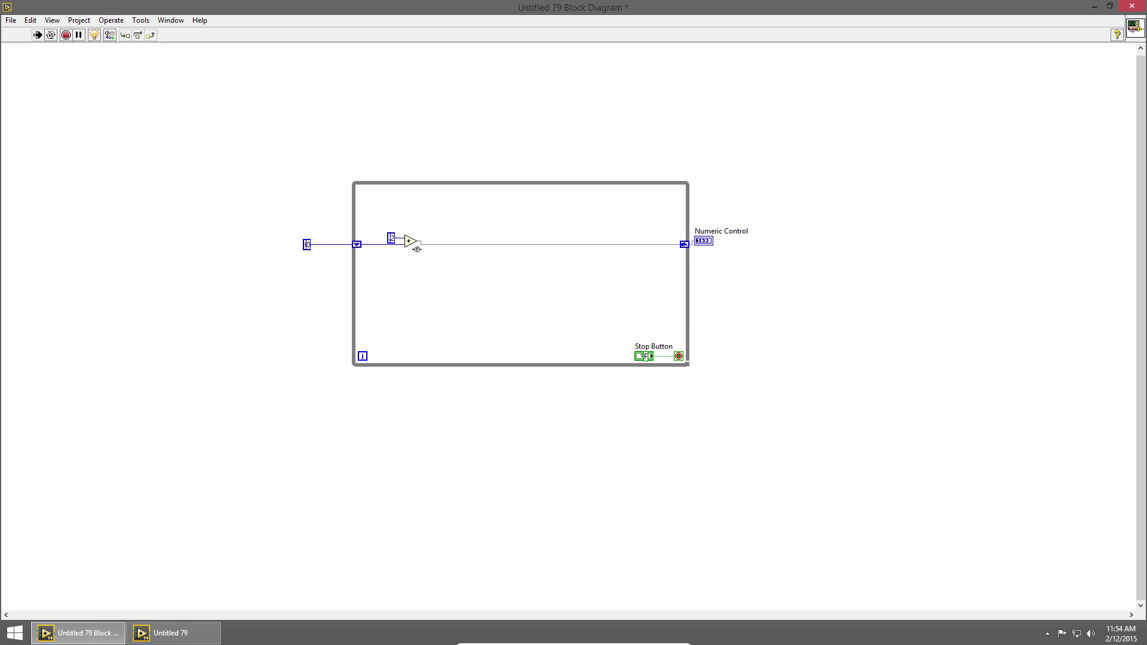
key("ctrl+e")
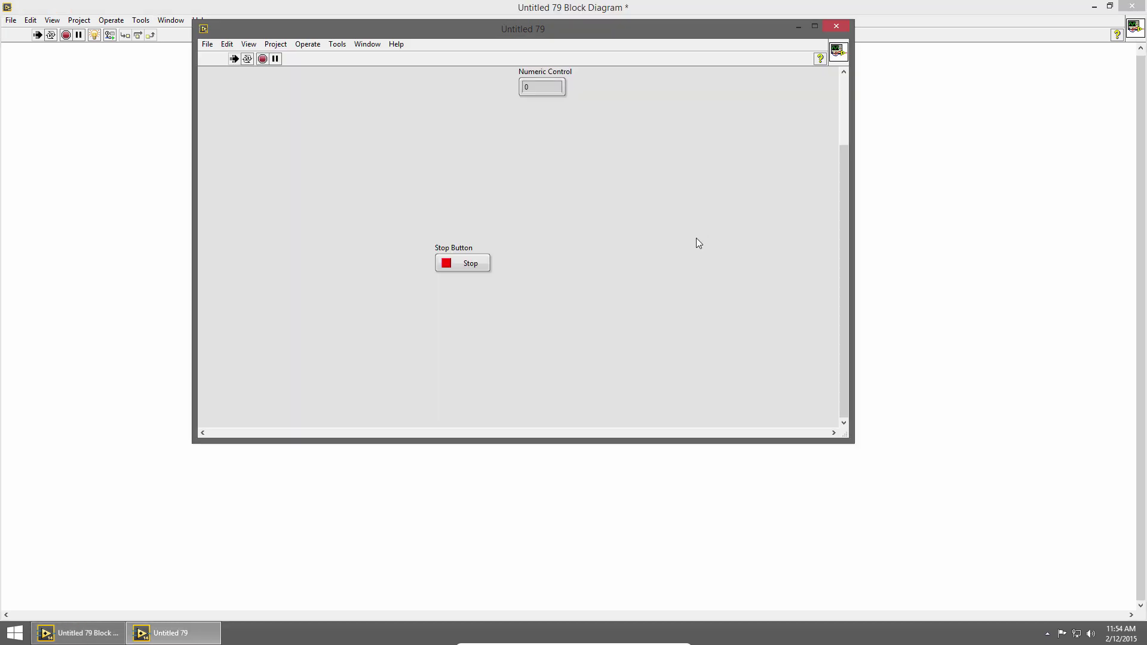
left_click(488, 262)
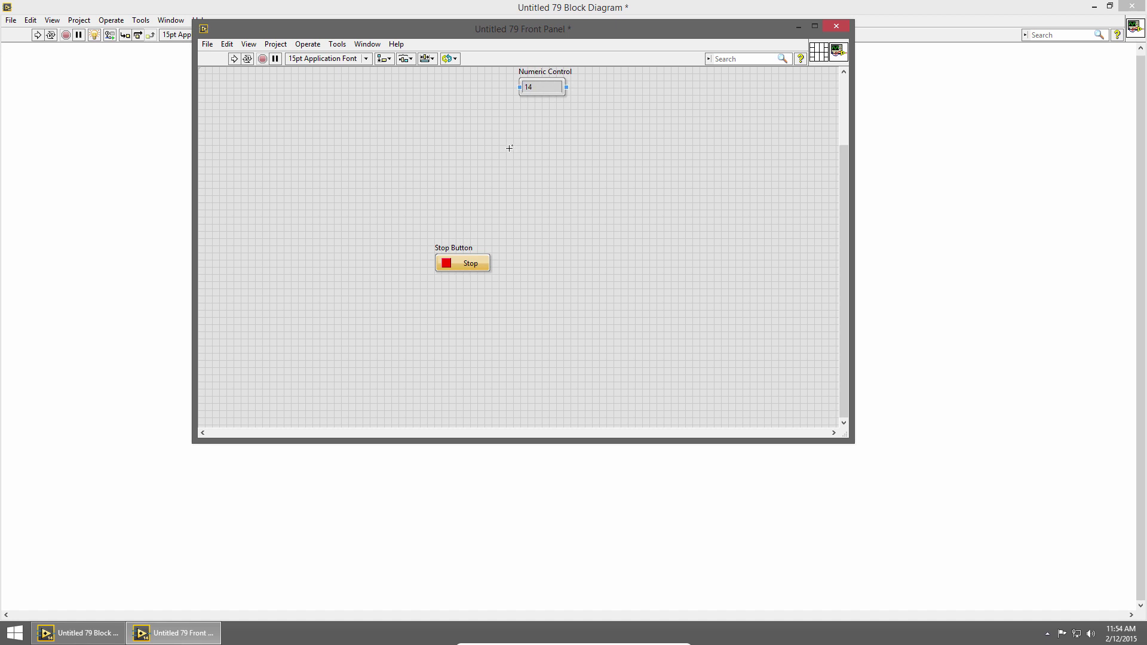
key("ctrl+e")
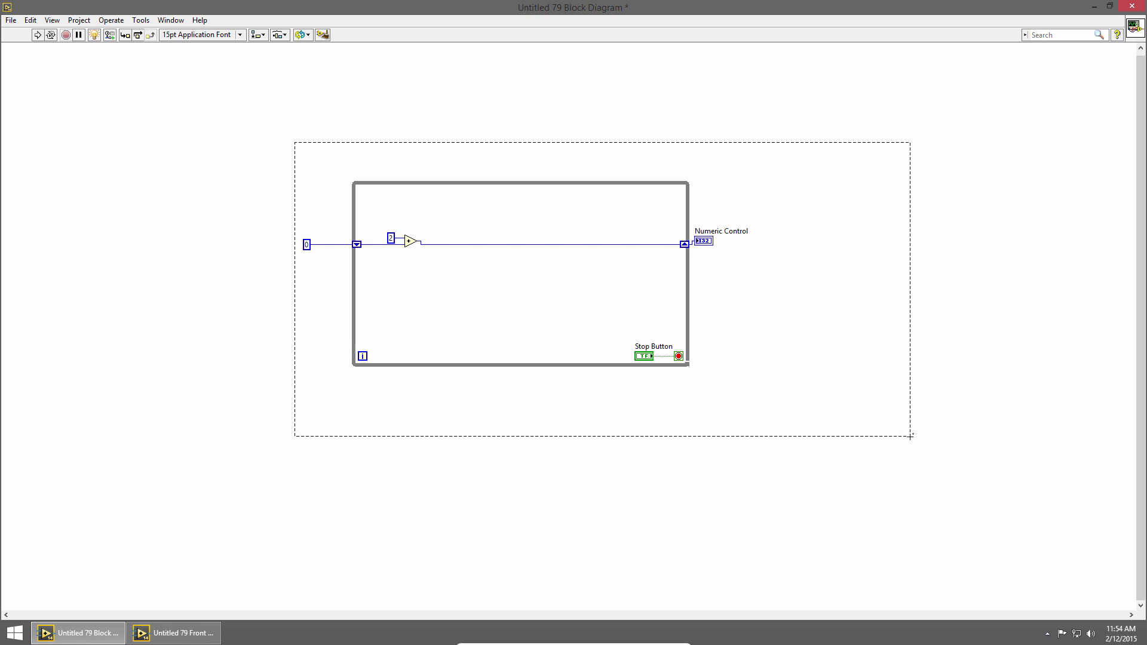
Step: Delete the entire while-loop diagram and return to the front panel
left_click_drag(313, 161, 912, 435)
key("Delete")
key("ctrl+e")
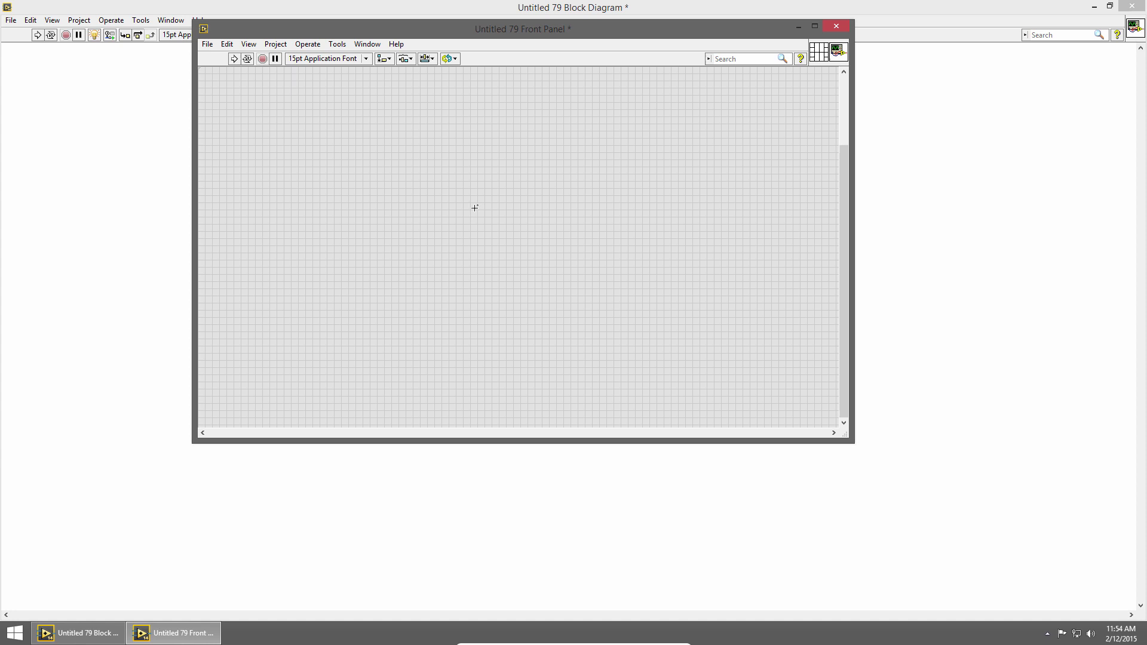
Step: Place an Array control holding a Numeric element and enlarge it to show several elements
key("ctrl+space")
type("arra")
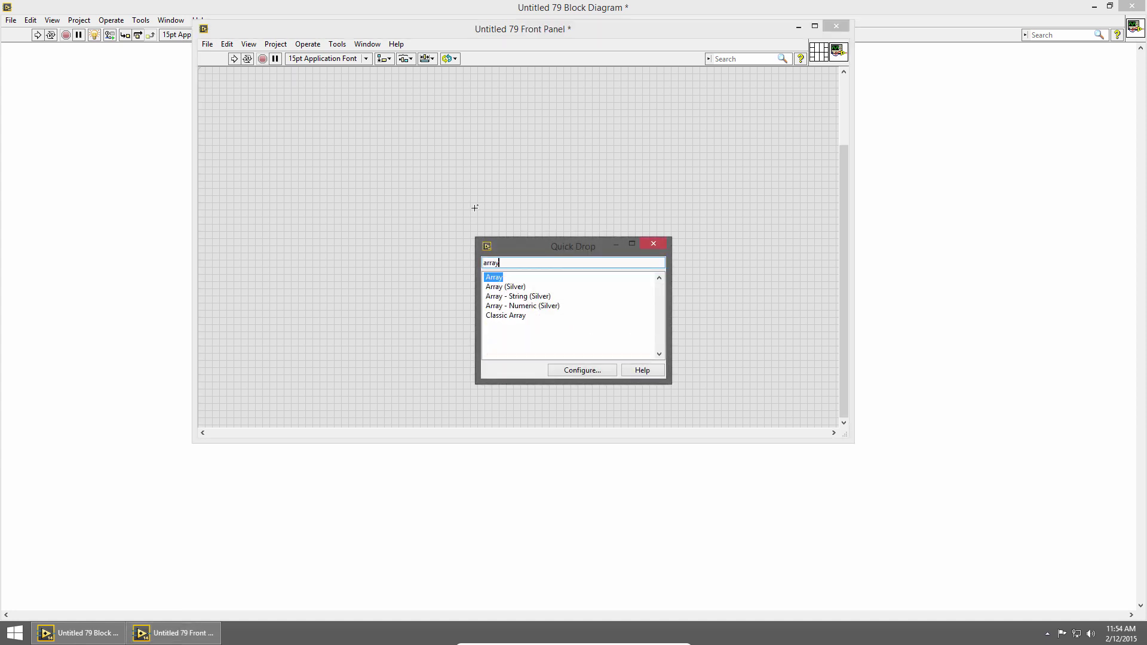
key("Return")
left_click(420, 187)
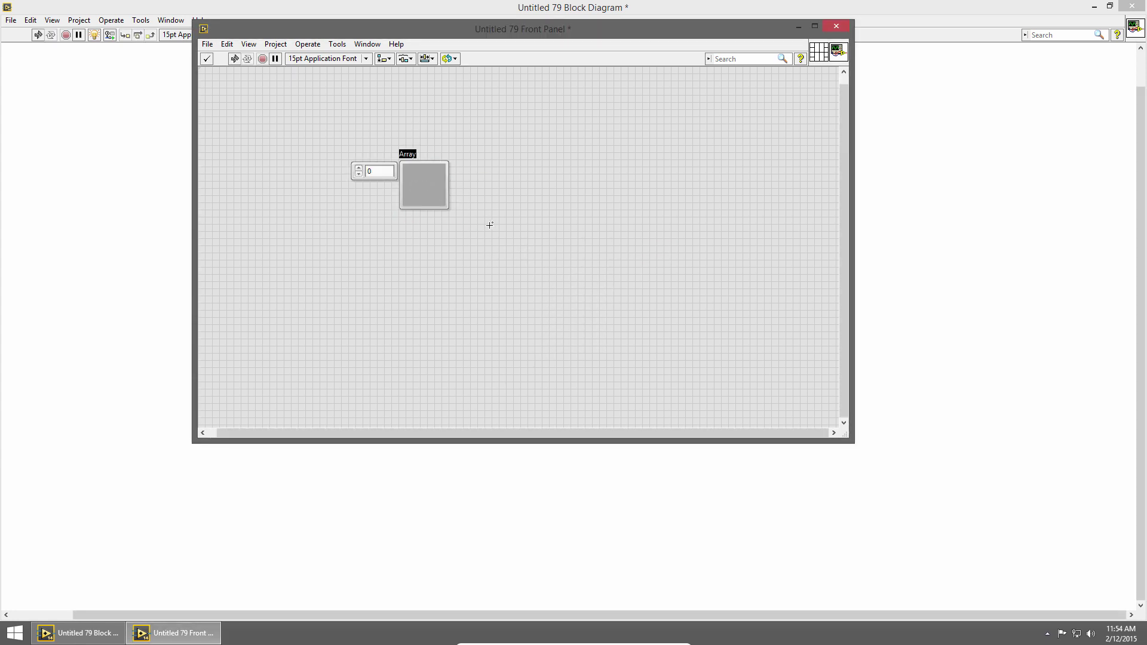
key("ctrl+space")
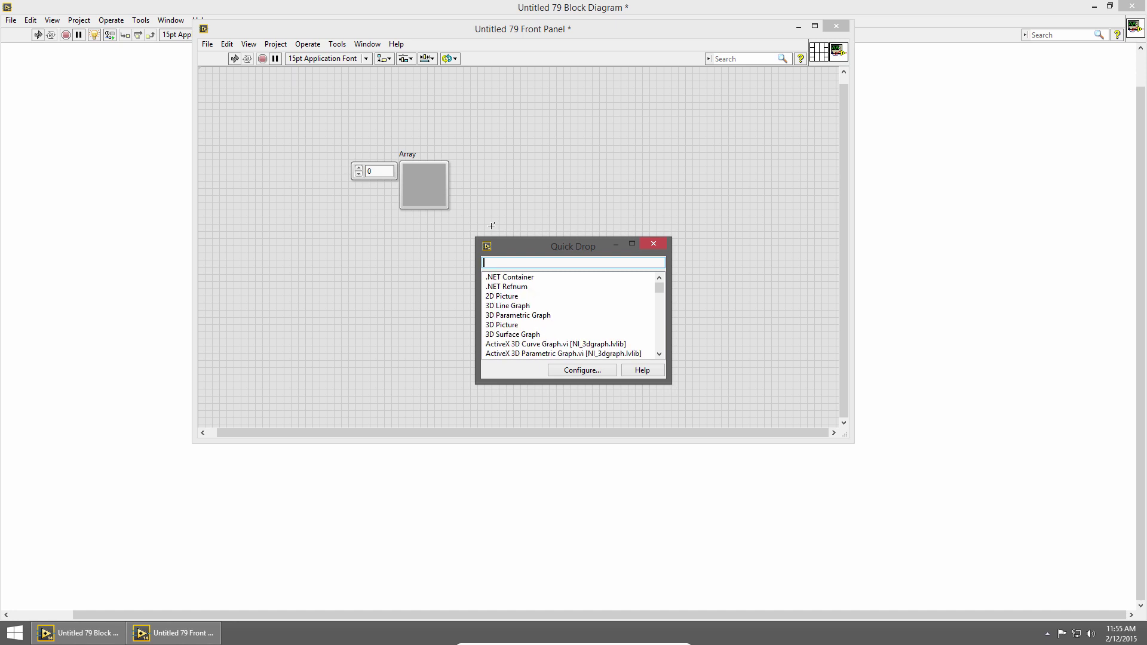
type("numer")
key("Return")
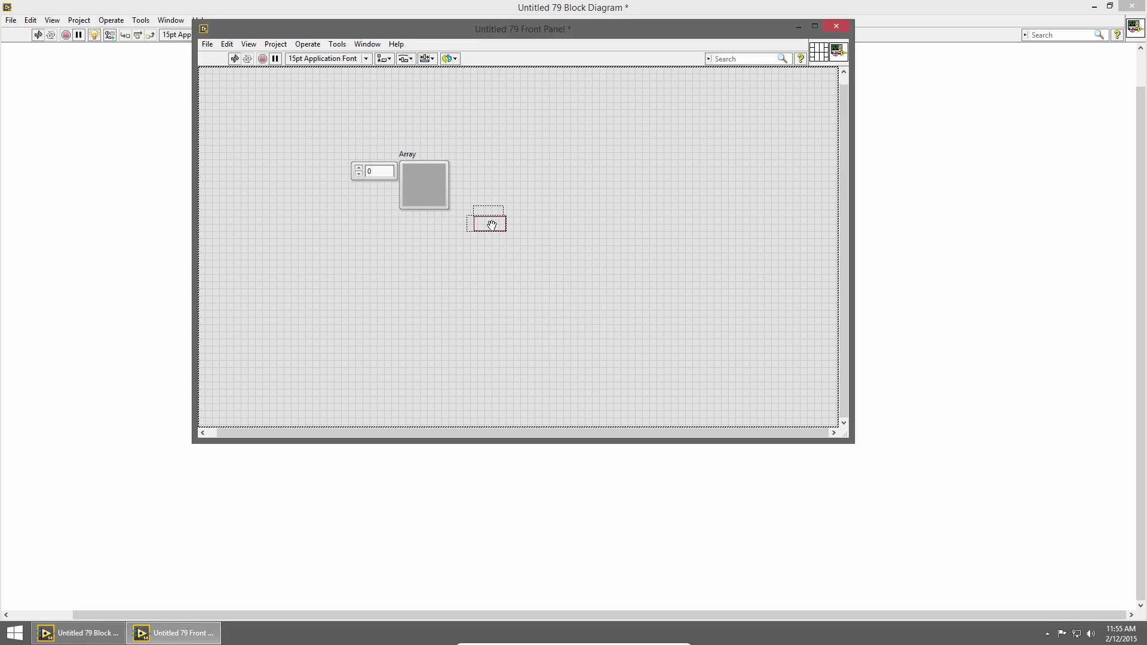
left_click(427, 184)
left_click_drag(422, 180, 418, 276)
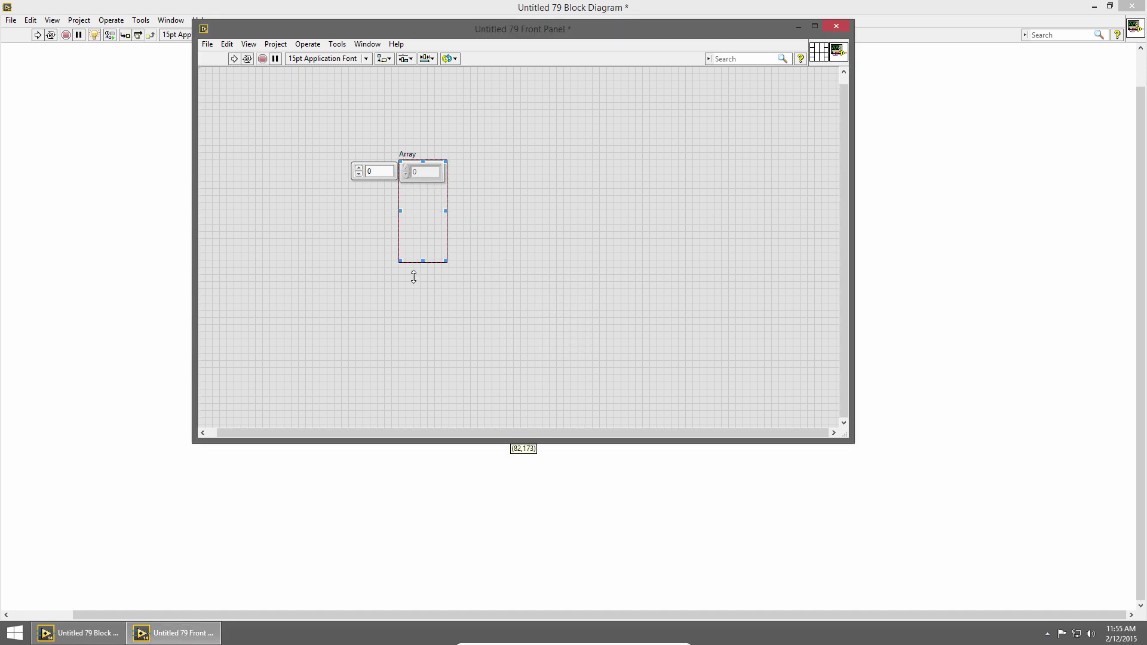
Step: Enter the values 1, 2, 3, 4, 5, 6 into the array elements
double_click(425, 172)
type("1")
double_click(426, 188)
type("2")
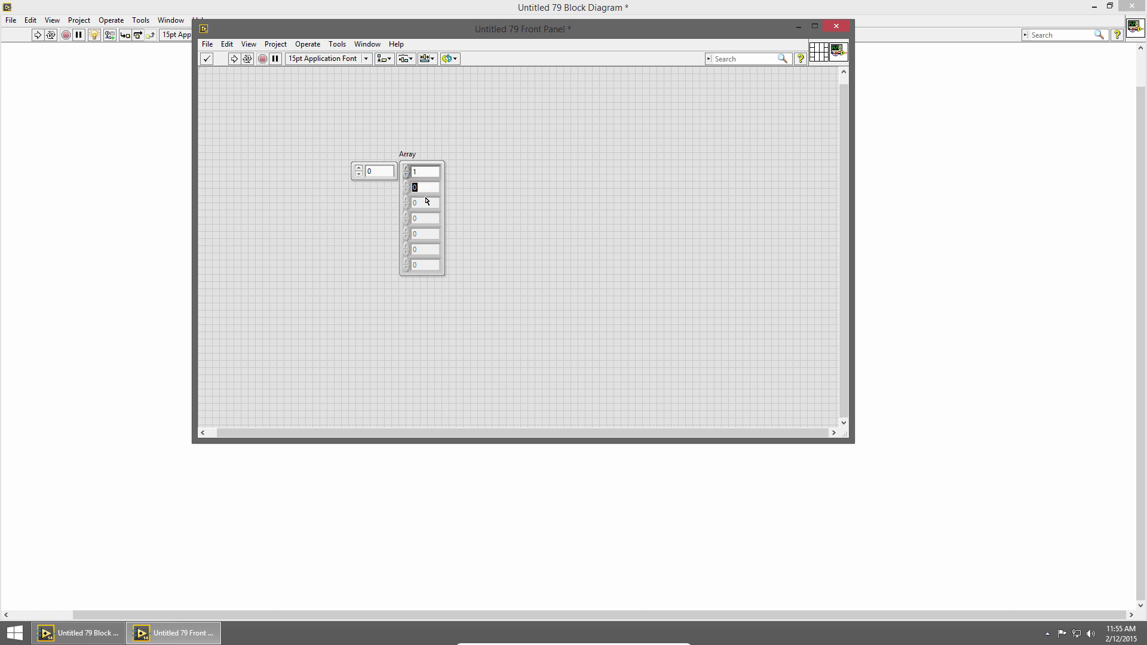
type("3")
double_click(425, 218)
type("45")
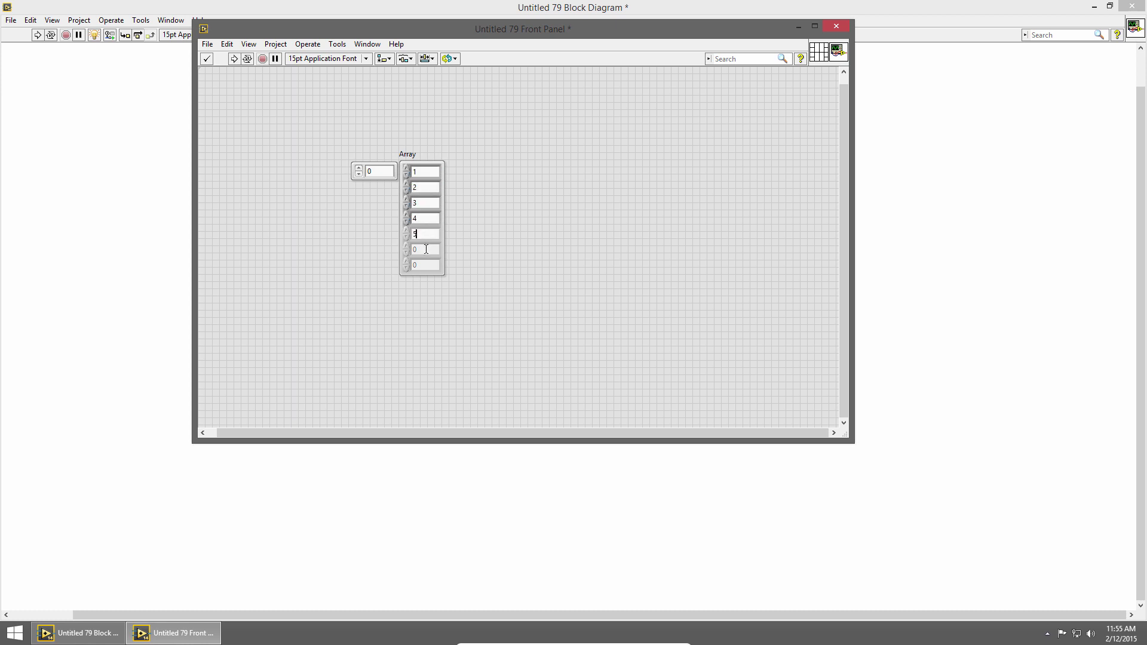
double_click(425, 249)
type("6")
left_click(484, 263)
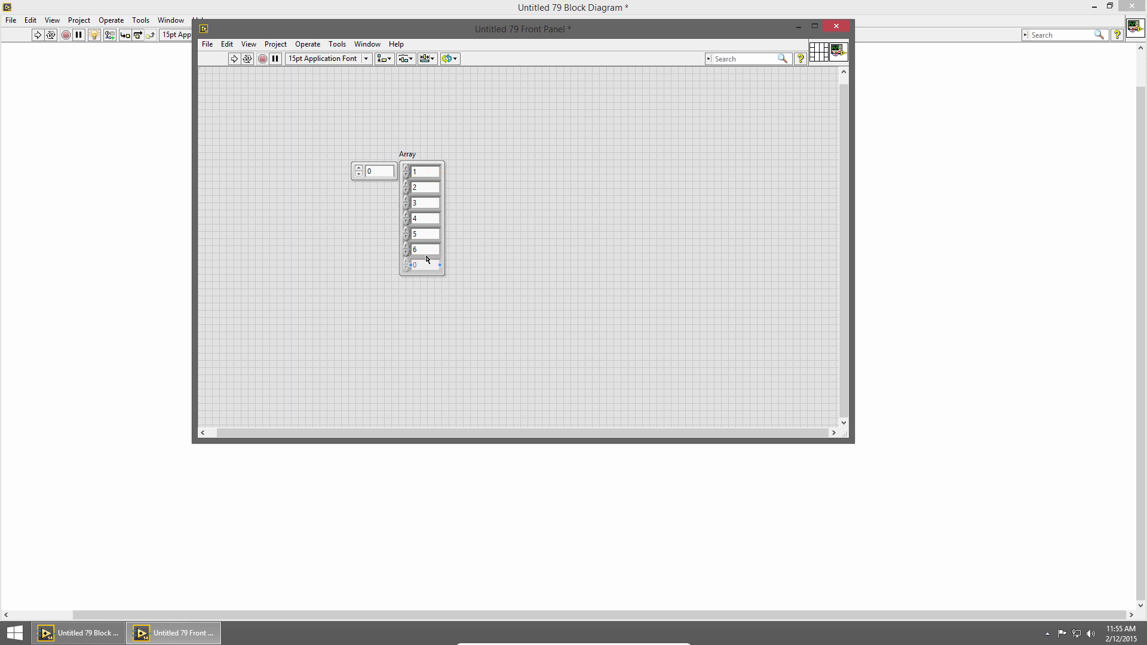
key("ctrl+e")
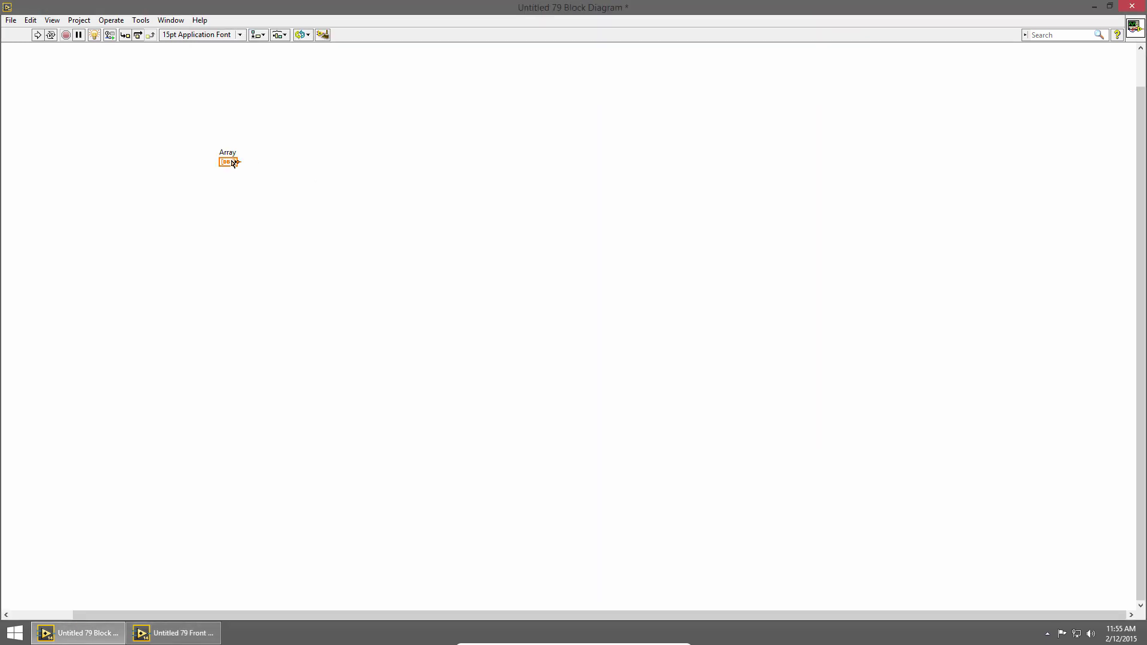
Step: Draw a For Loop beside the Array terminal and wire the Array into it
key("ctrl+space")
type("b")
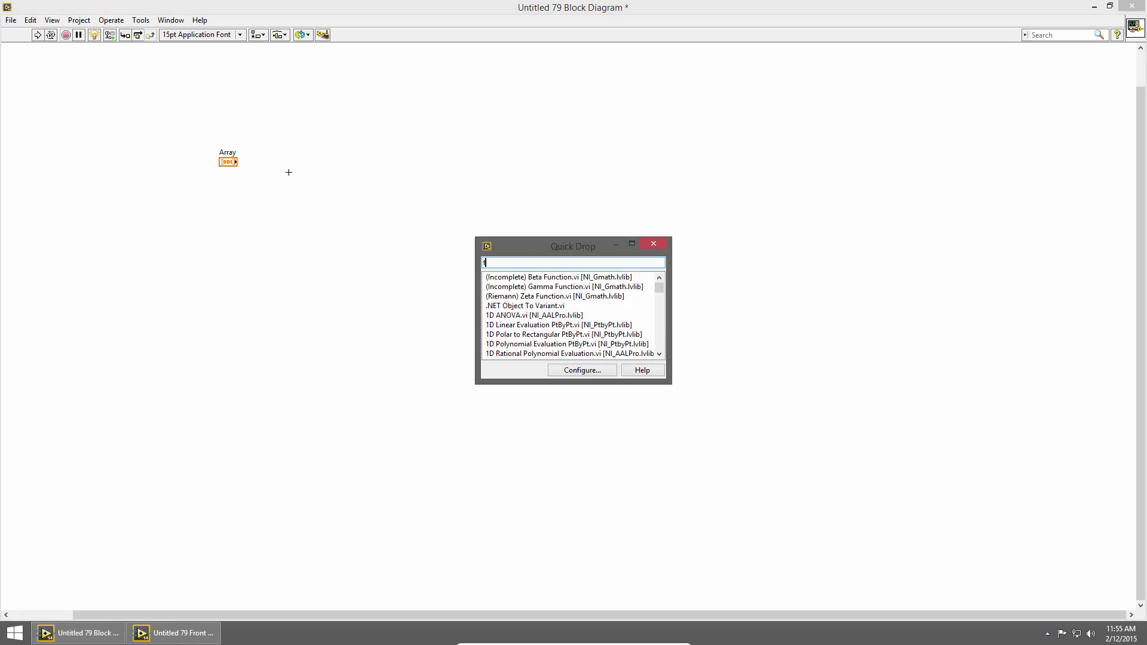
key("Escape")
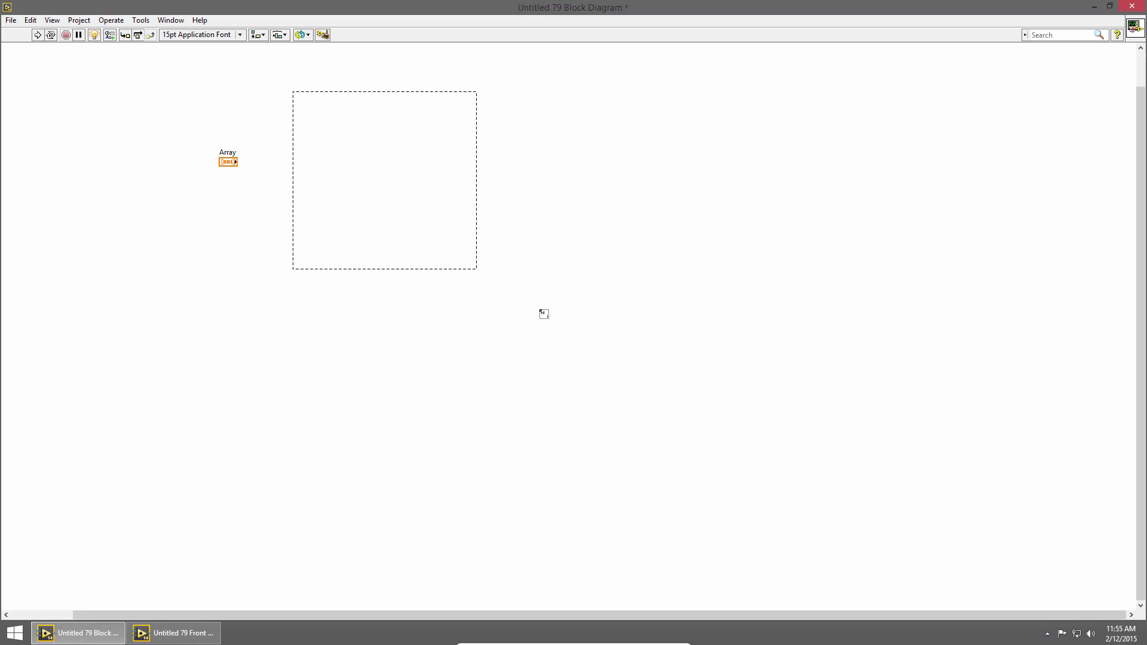
left_click_drag(293, 92, 569, 327)
left_click(235, 163)
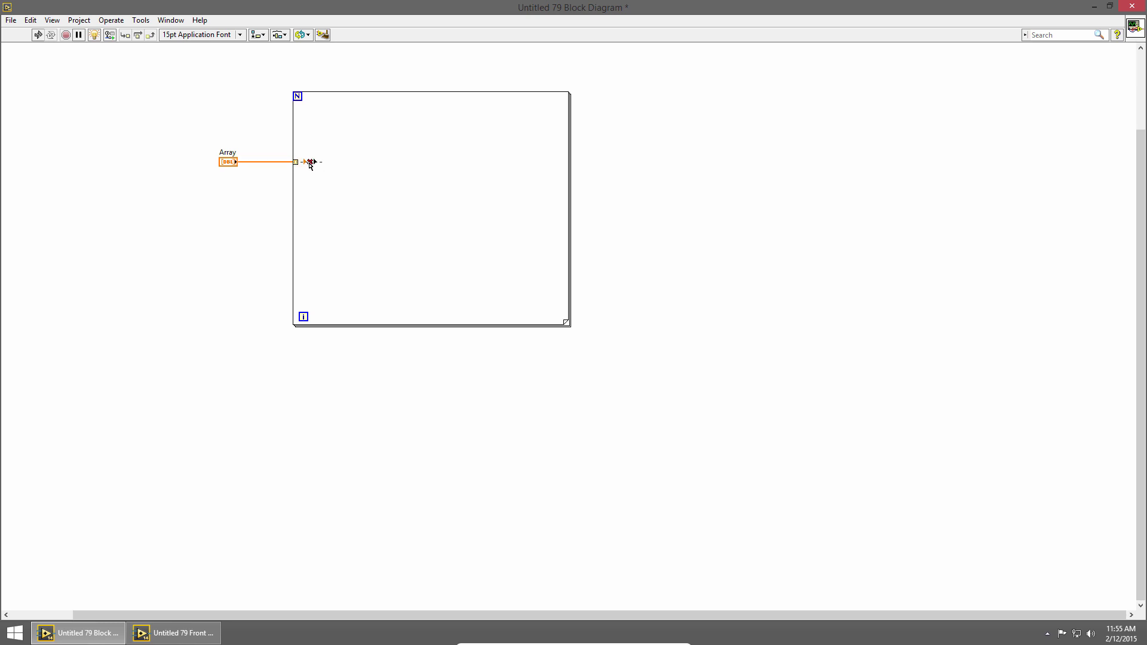
left_click(312, 161)
Step: Create a Numeric indicator from the indexing tunnel and run the VI to watch it reach 6
right_click(297, 163)
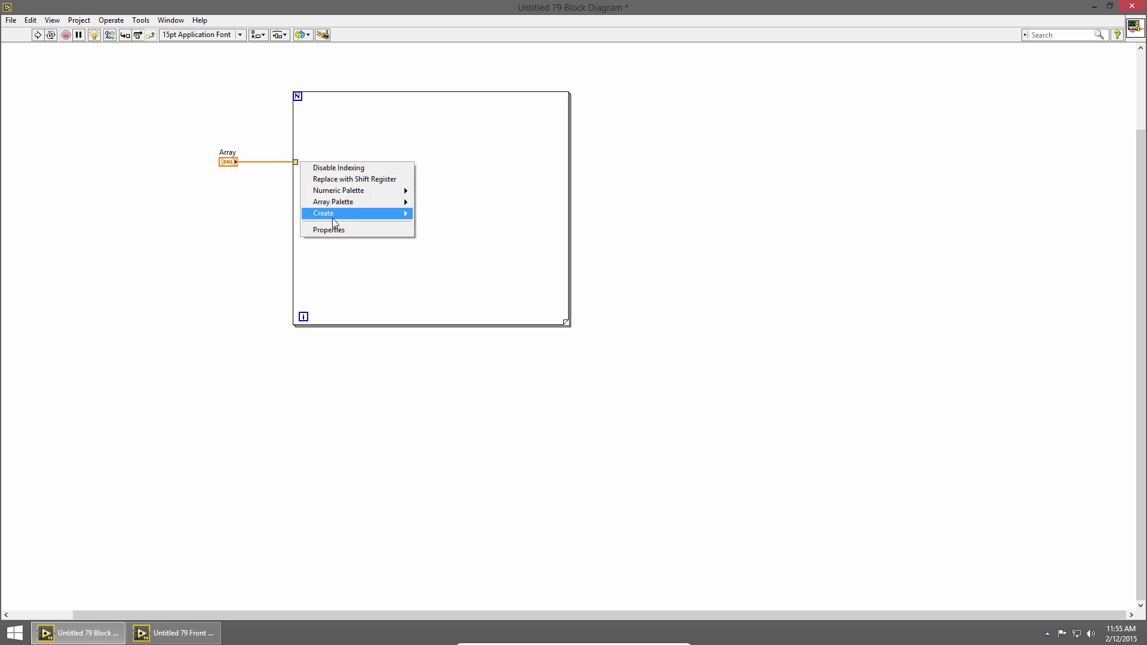
mouse_move(356, 213)
left_click(443, 236)
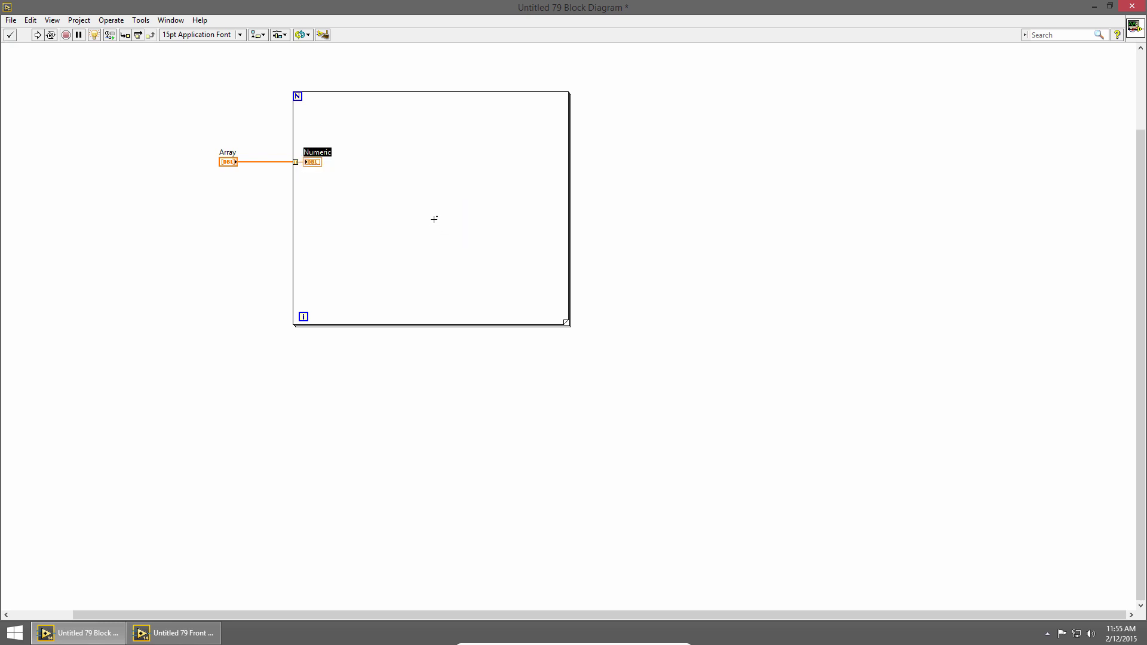
left_click(38, 34)
key("ctrl+e")
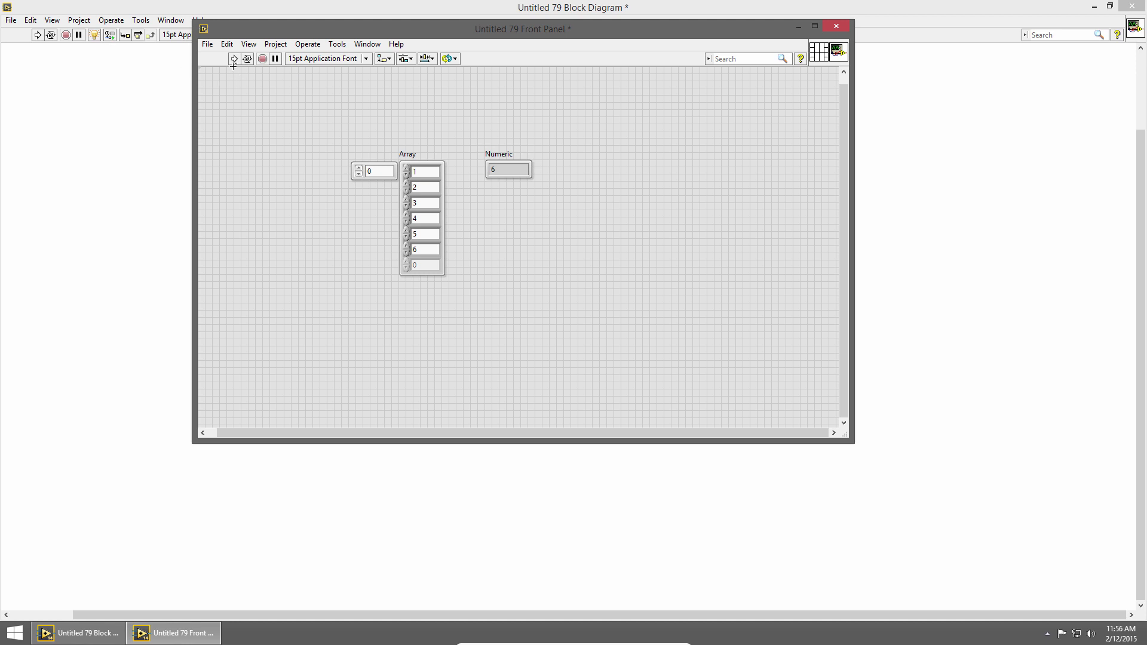
left_click(235, 61)
left_click(234, 60)
key("ctrl+e")
Step: Delete the Array and Numeric terminals and wire the iteration counter to the loop edge
left_click_drag(216, 137, 346, 191)
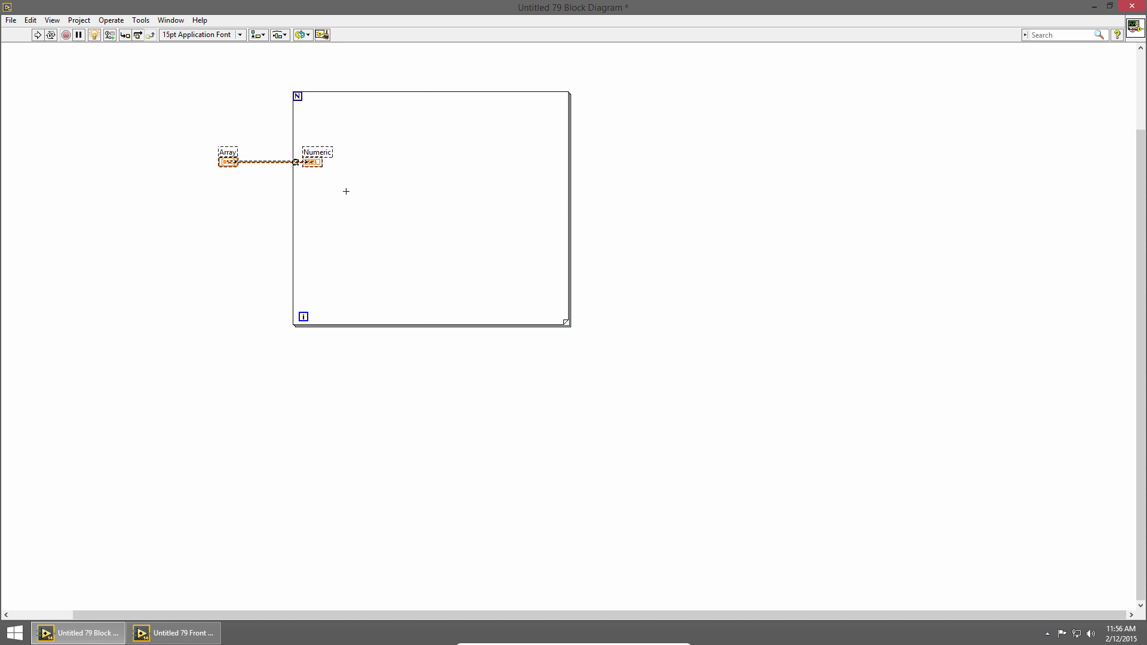
key("Delete")
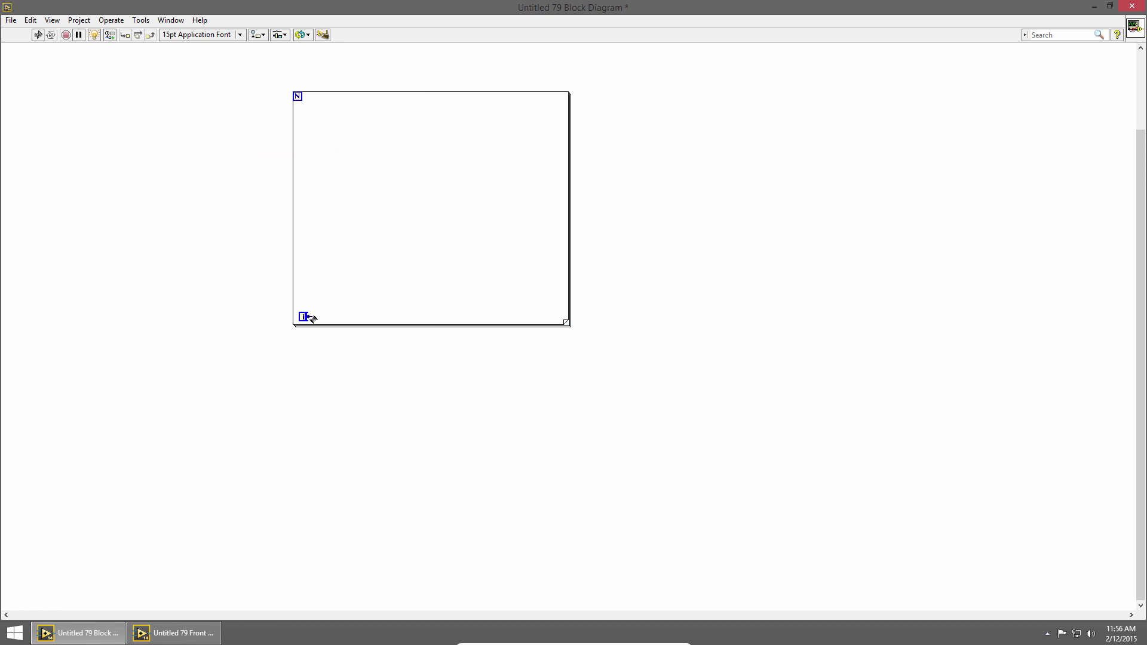
left_click(303, 317)
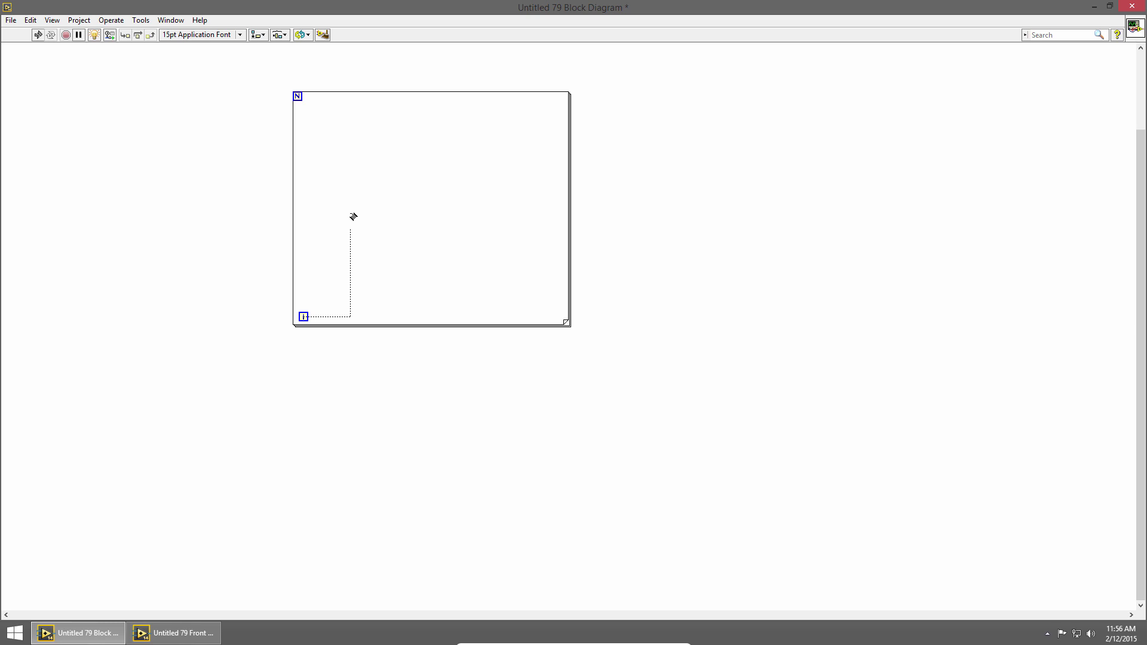
left_click(568, 214)
Step: Set the loop count constant to 1000 and create an Array indicator from the output tunnel
right_click(289, 97)
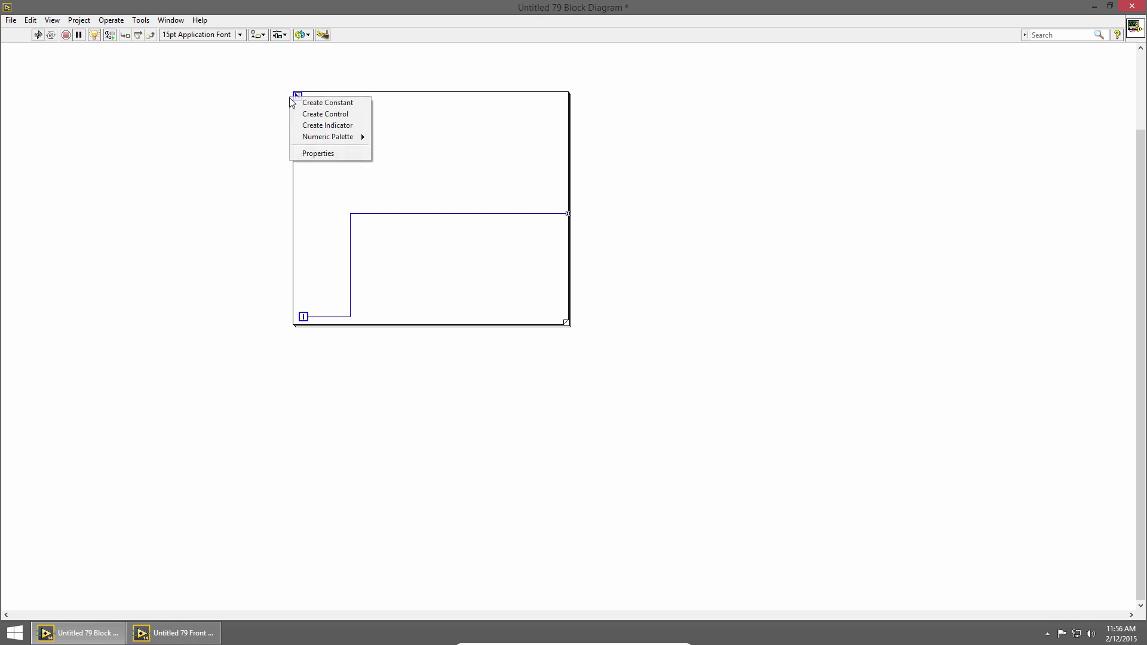
left_click(327, 103)
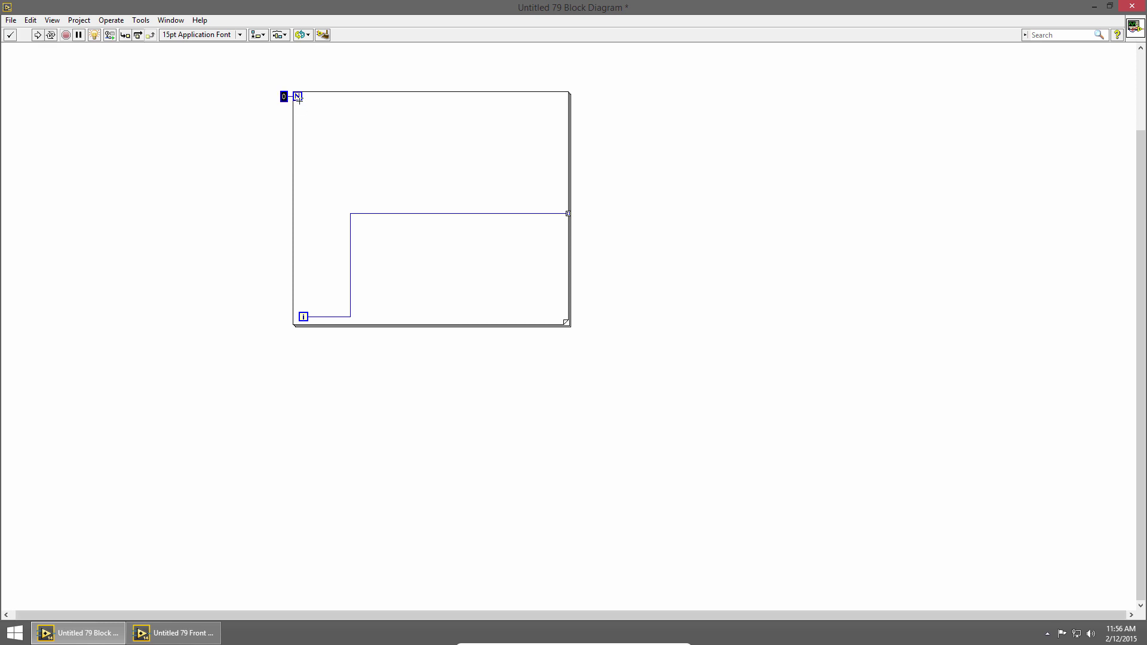
type("1000")
left_click(586, 213)
right_click(568, 214)
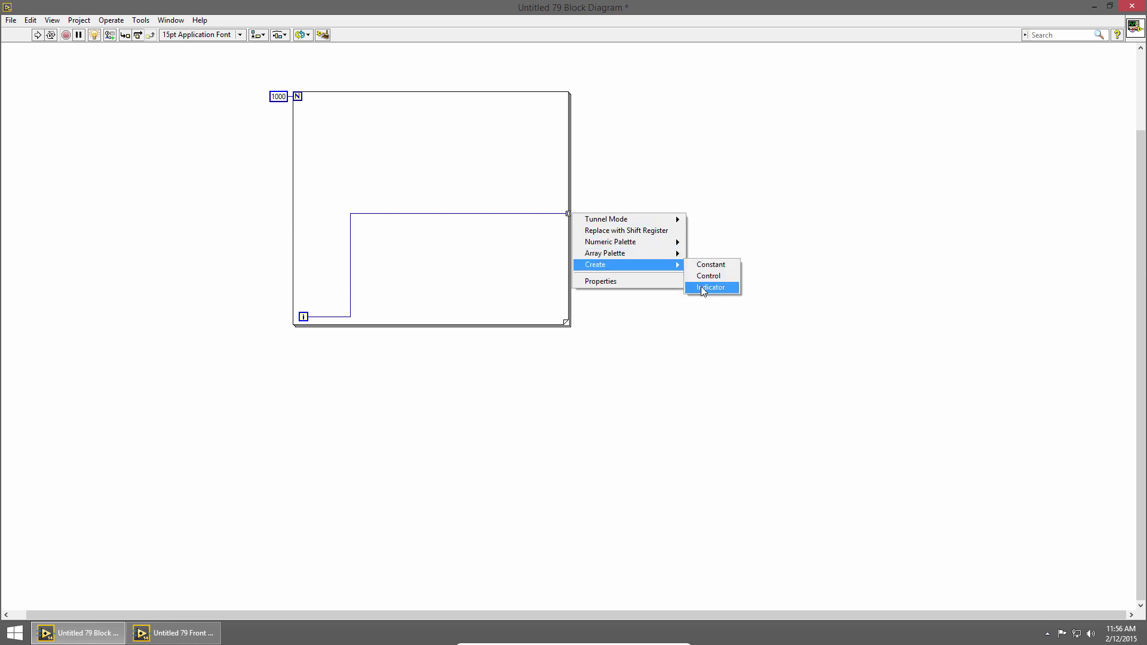
left_click(700, 286)
key("ctrl+e")
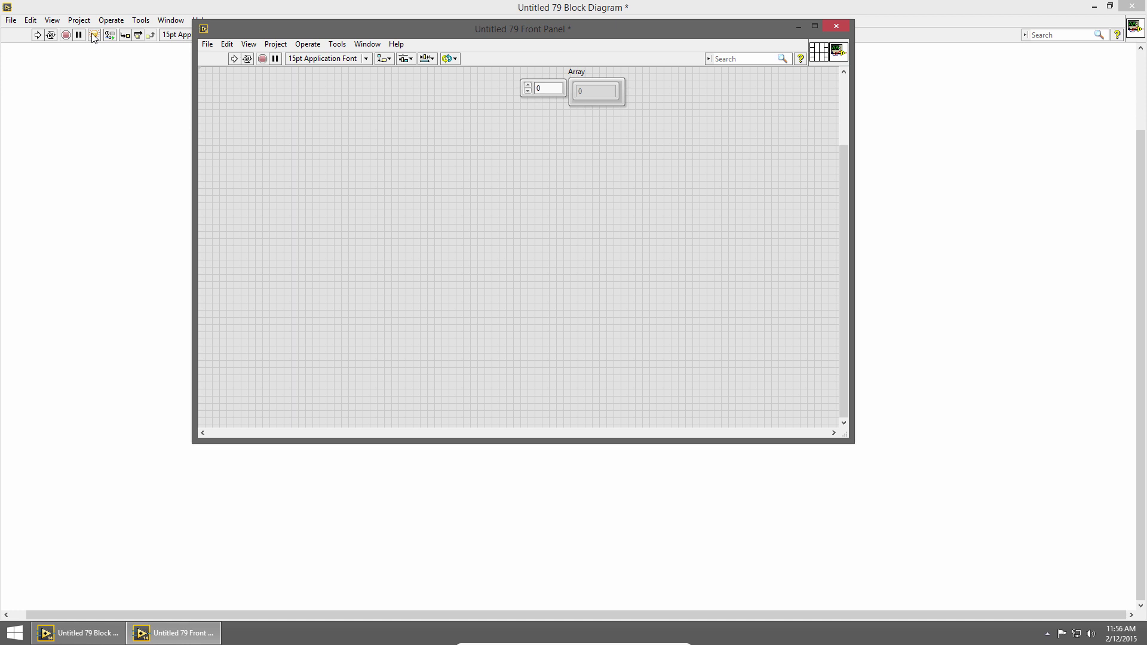
Step: Run the VI, enlarge the Array indicator, and set its index display to 990
key("ctrl+e")
key("ctrl+e")
left_click_drag(597, 106, 585, 395)
left_click(554, 89)
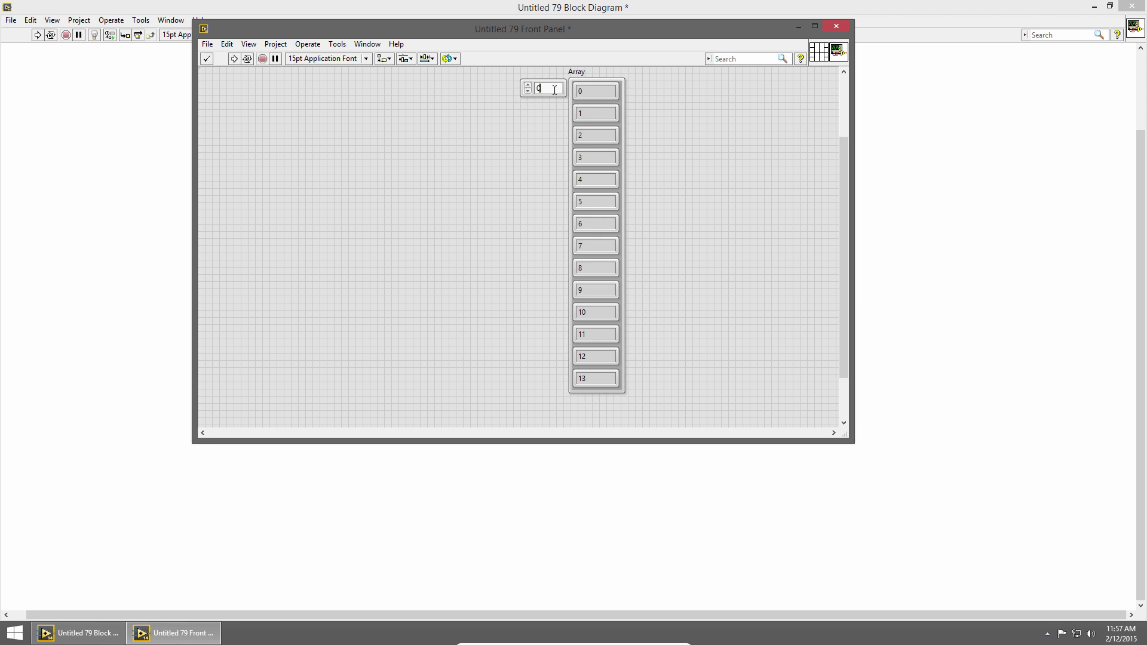
scroll(554, 90, "up", 18)
scroll(555, 90, "up", 11)
scroll(555, 90, "up", 11)
type("990")
key("Return")
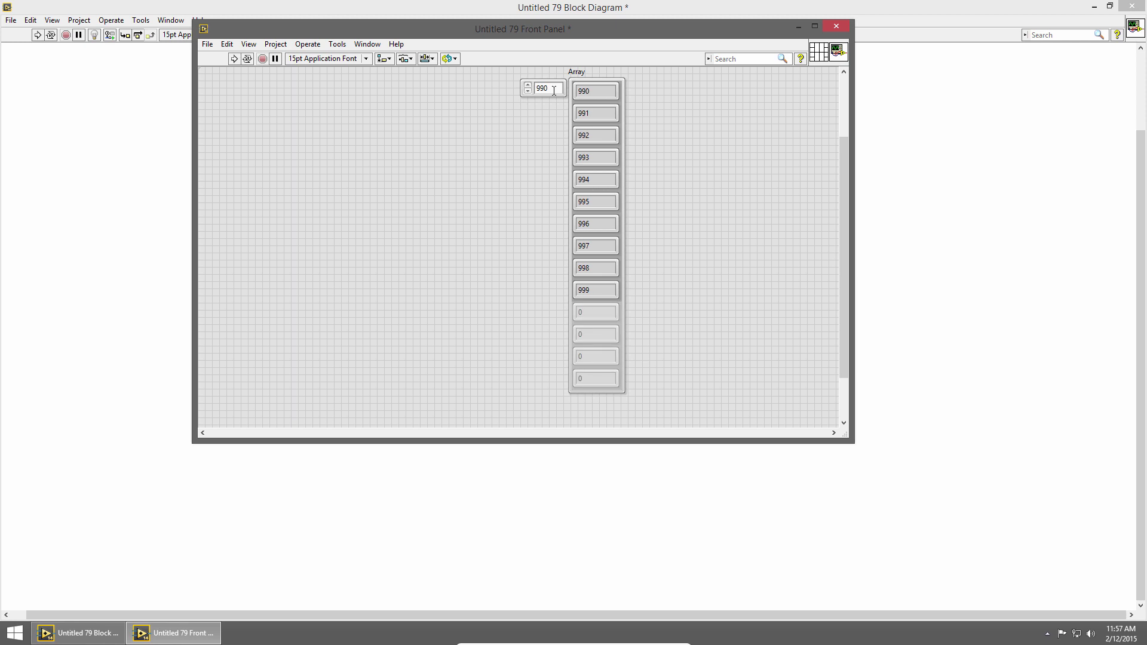